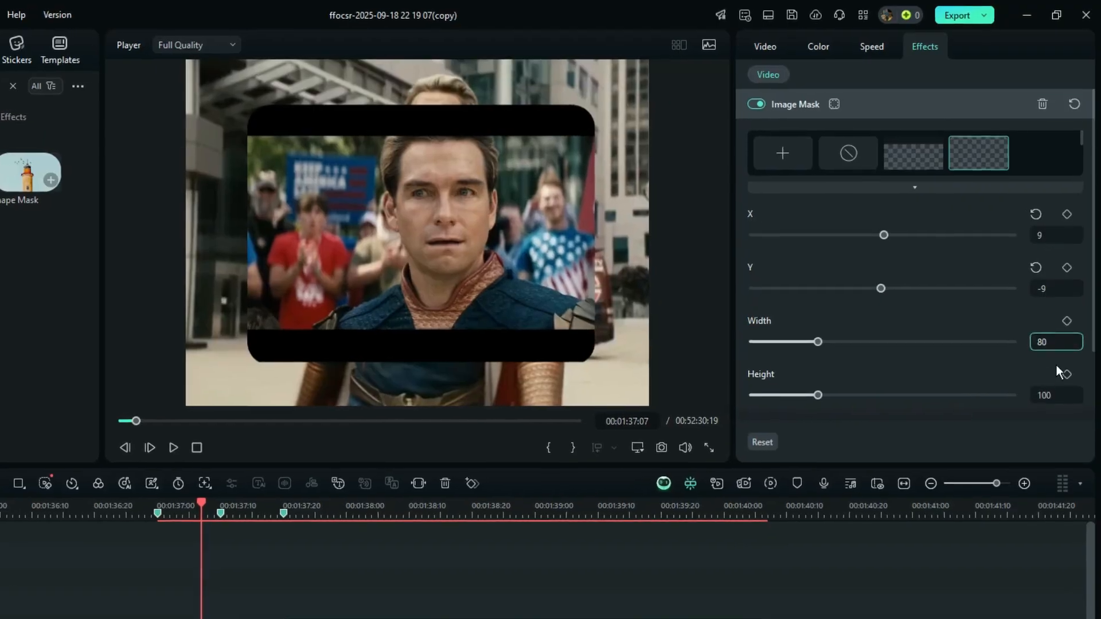
- Set the height of the clip's image mask to 71
text(71)
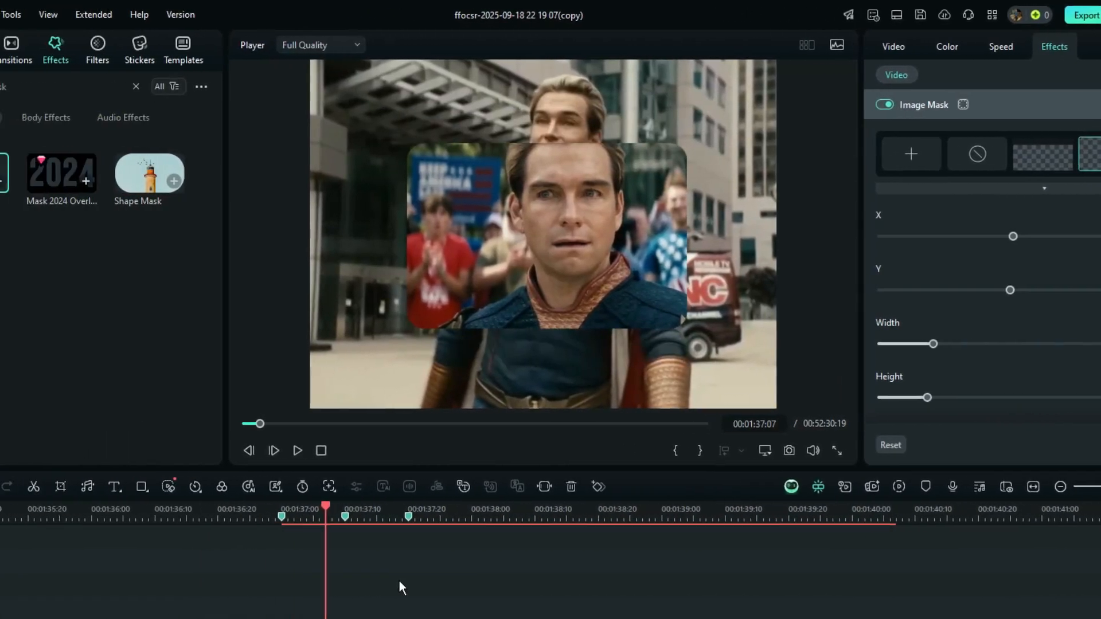
- Apply the Border effect to the masked lowest overlay clip, reducing the border size and adding a slight blur
text(bor)
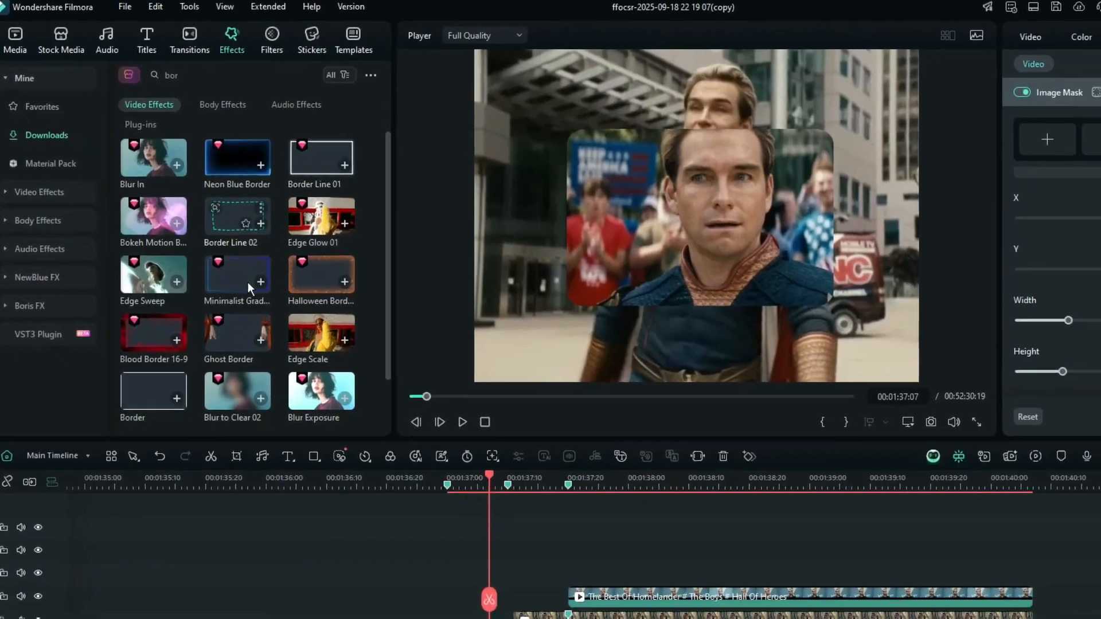
click(198, 417)
drag(118, 334, 463, 576)
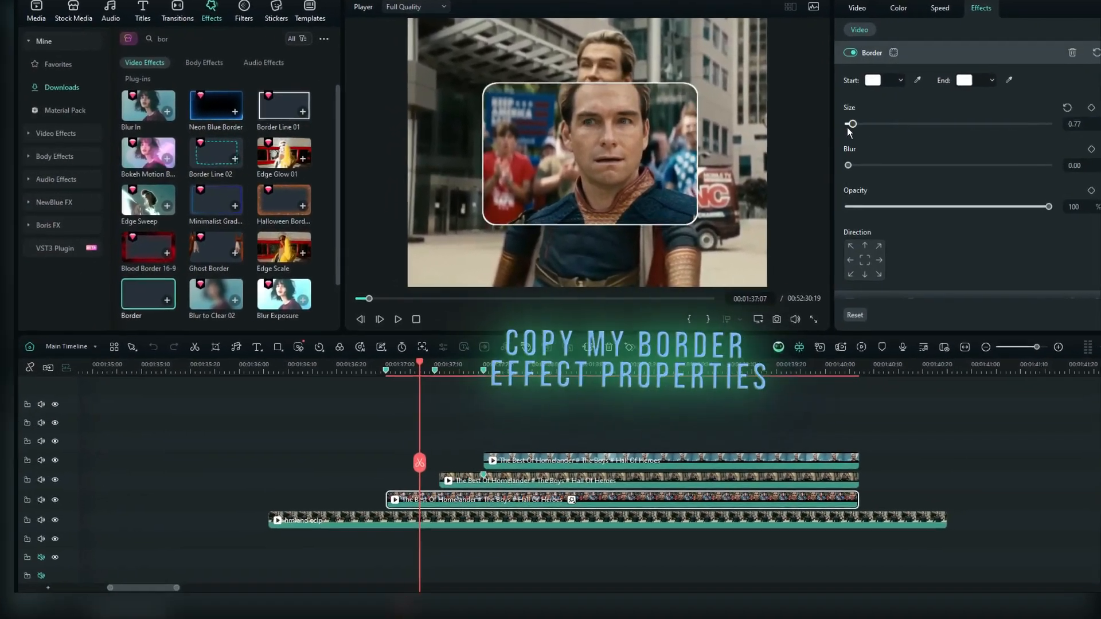
drag(850, 124, 831, 125)
drag(831, 167, 865, 139)
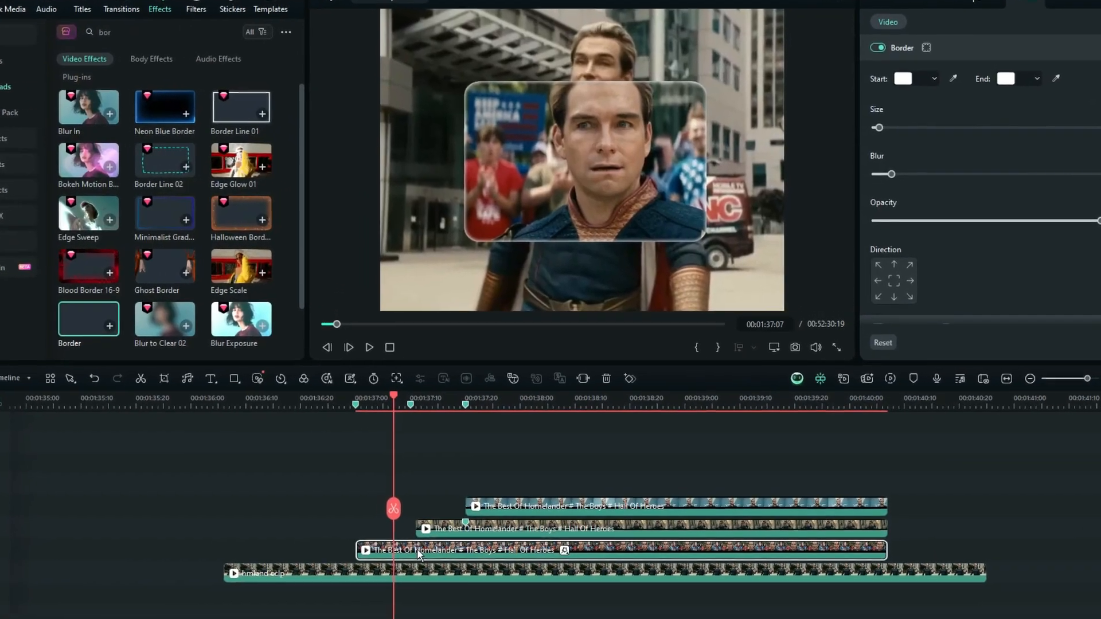
- Copy the mask and border effects from the lowest overlay clip and paste them onto the two overlay clips above it
right_click(419, 555)
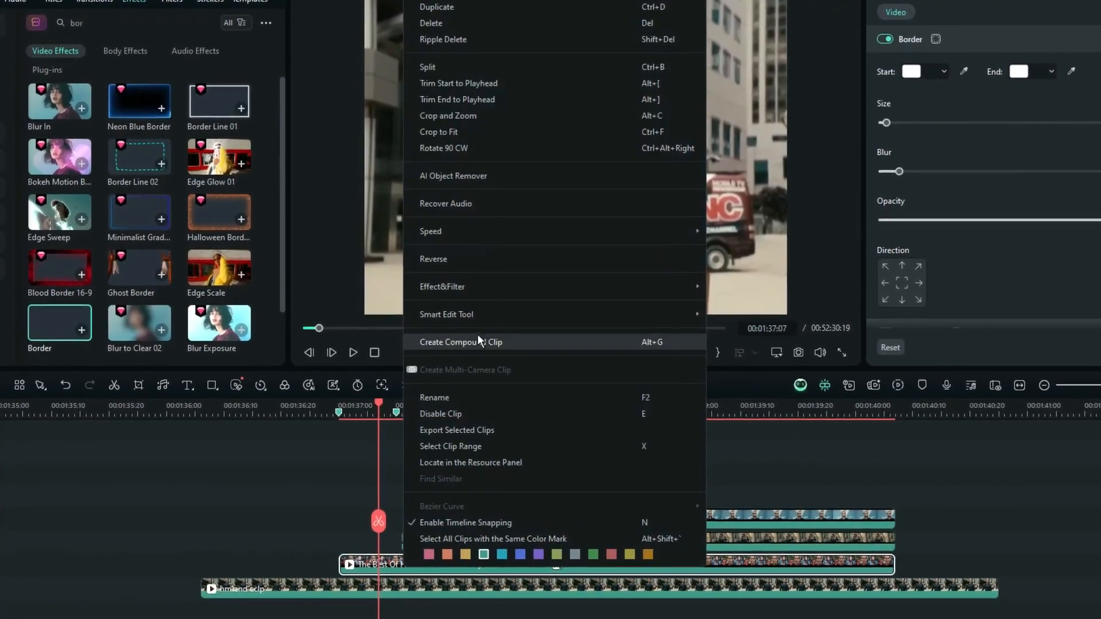
mouse_move(574, 287)
click(745, 302)
drag(652, 499, 564, 576)
right_click(564, 576)
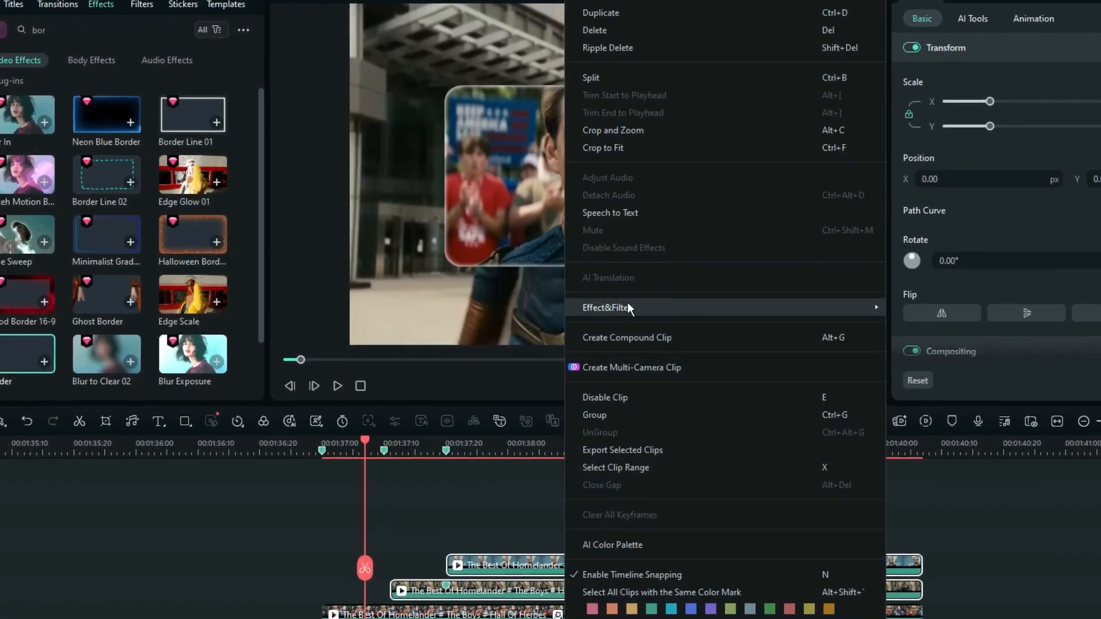
mouse_move(621, 304)
click(914, 306)
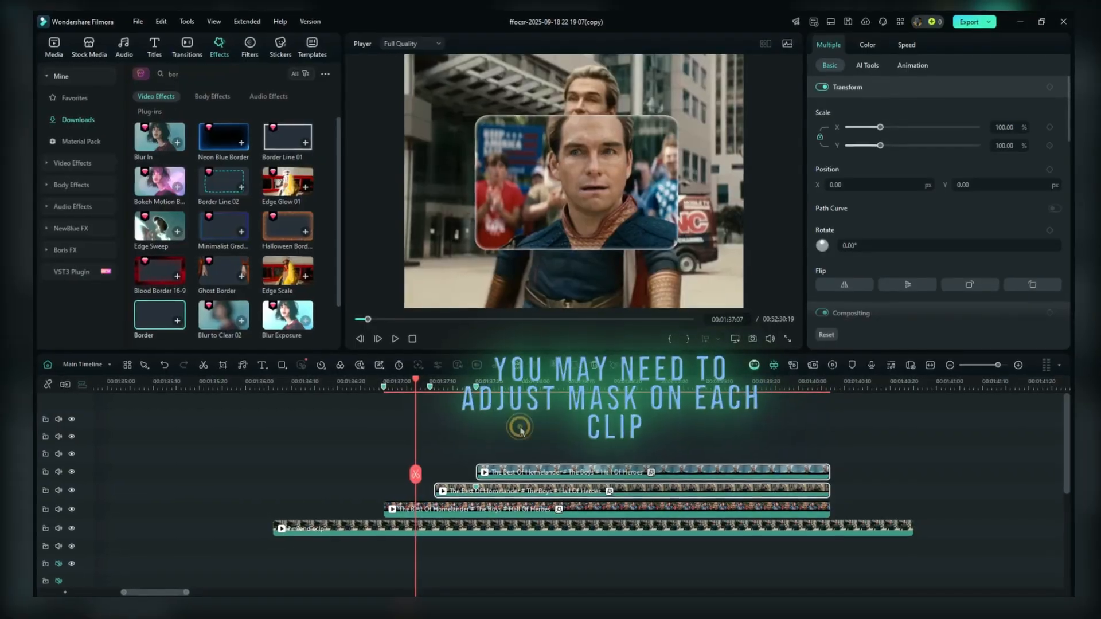
click(521, 423)
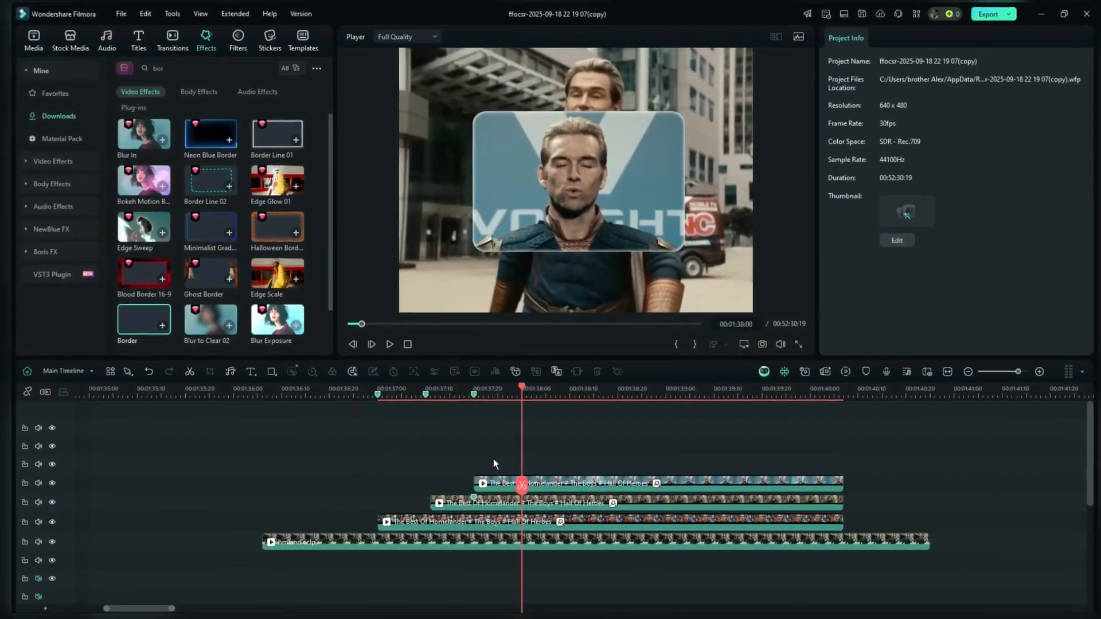
- Scale down the three overlay clips and stack them vertically over the man's torso
click(504, 520)
drag(1033, 181, 964, 181)
double_click(1029, 123)
text(84)
click(573, 489)
double_click(1029, 123)
text(80)
click(574, 528)
click(1033, 122)
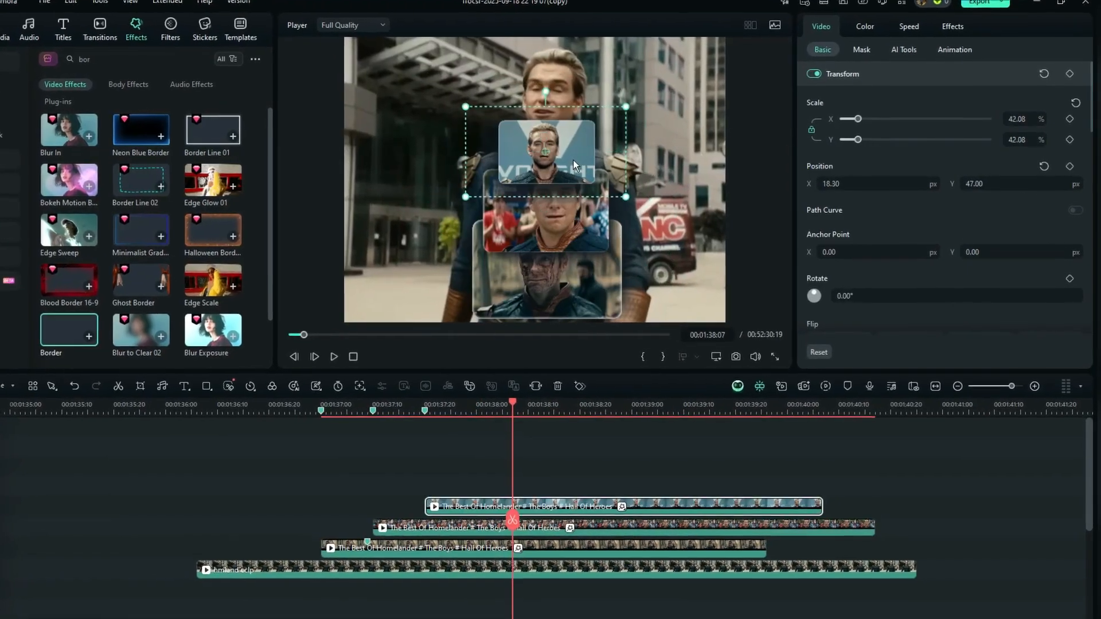
- Set the scale of the top overlay clip to 45.08% and of the middle overlay clip to 55%
click(1018, 120)
scroll(1019, 120, up, 3)
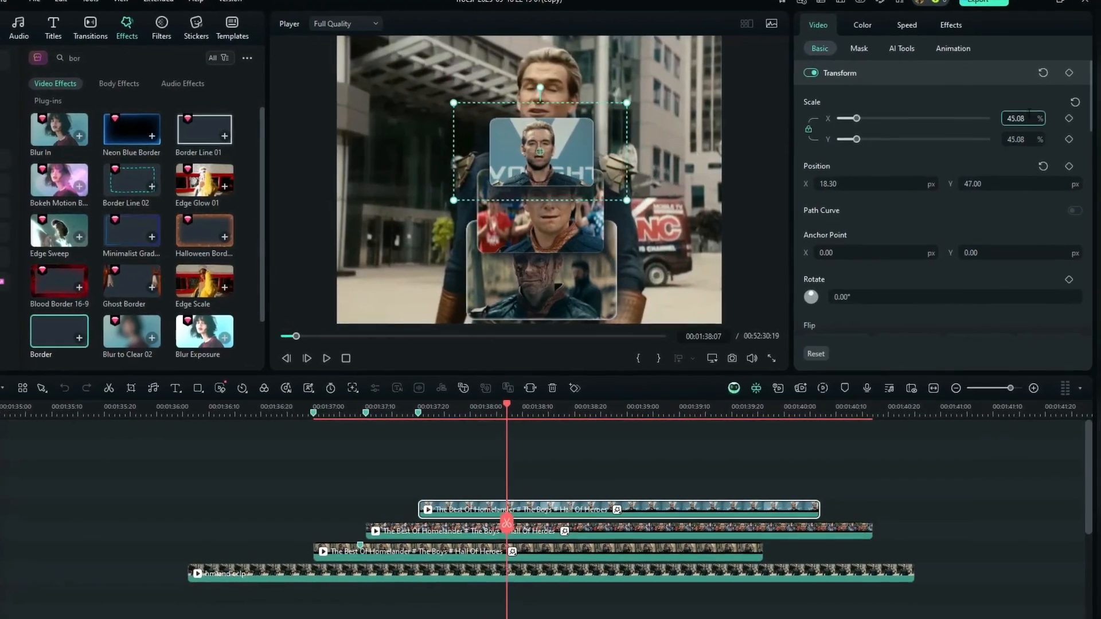
click(631, 549)
click(1019, 119)
scroll(1019, 119, down, 2)
drag(523, 301, 523, 303)
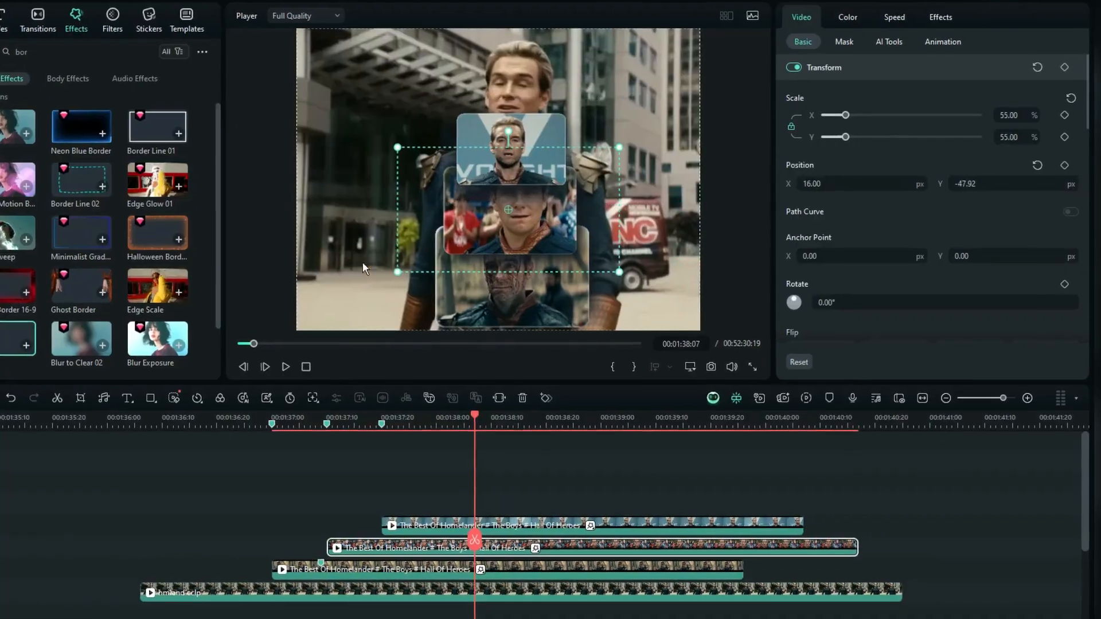
click(228, 513)
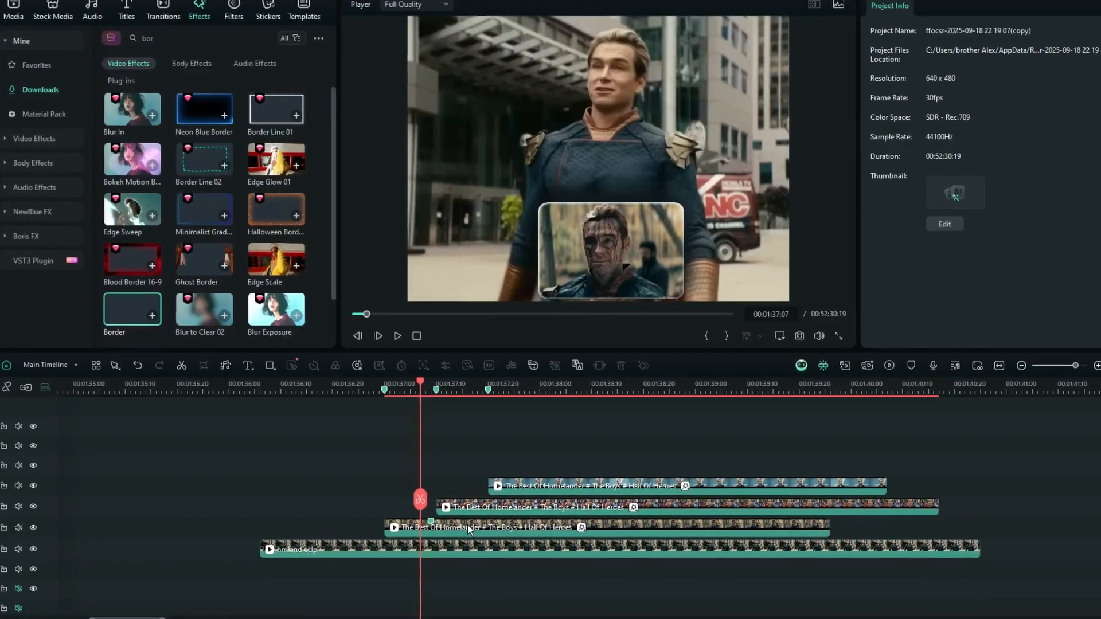
- Slow the lowest overlay clip to a uniform speed of 0.7 with Optical Flow frame interpolation
click(468, 525)
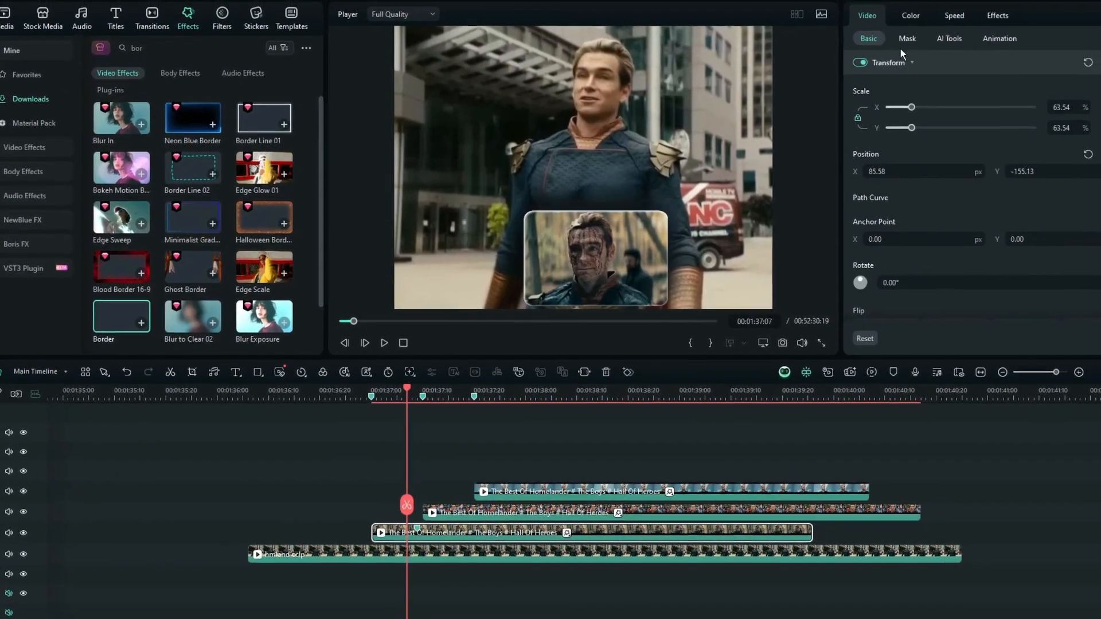
click(965, 11)
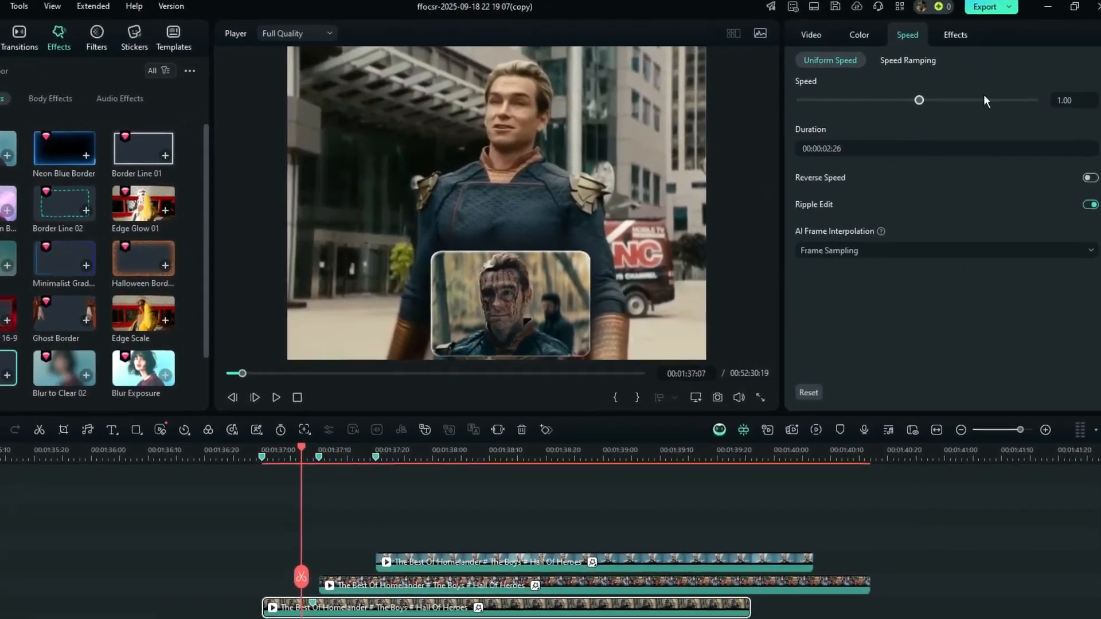
scroll(1096, 79, down, 20)
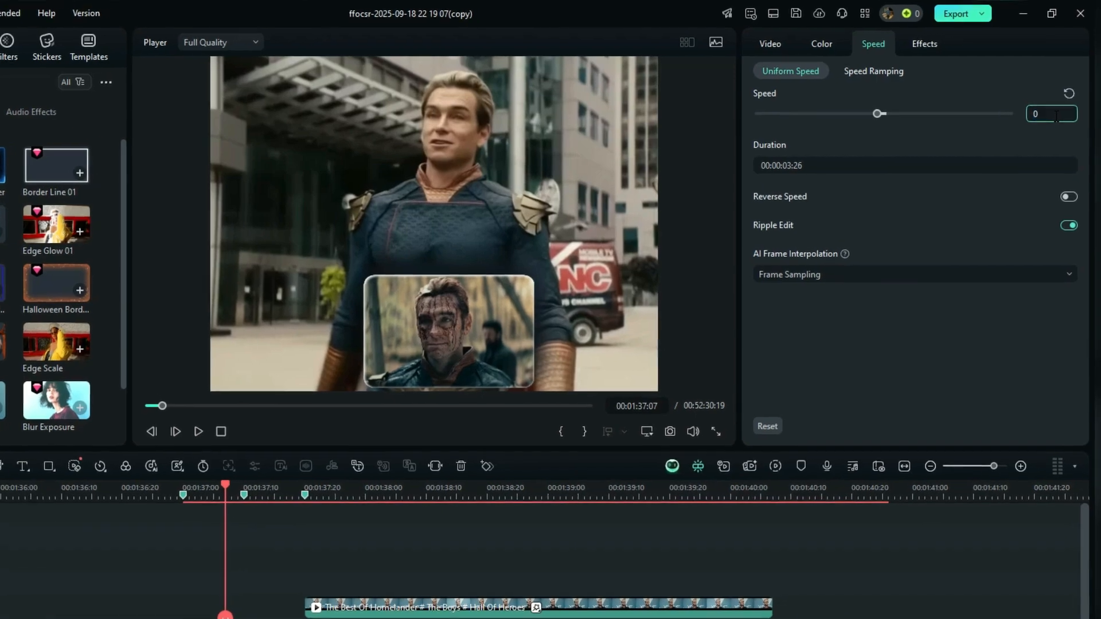
text(0.7)
key(Return)
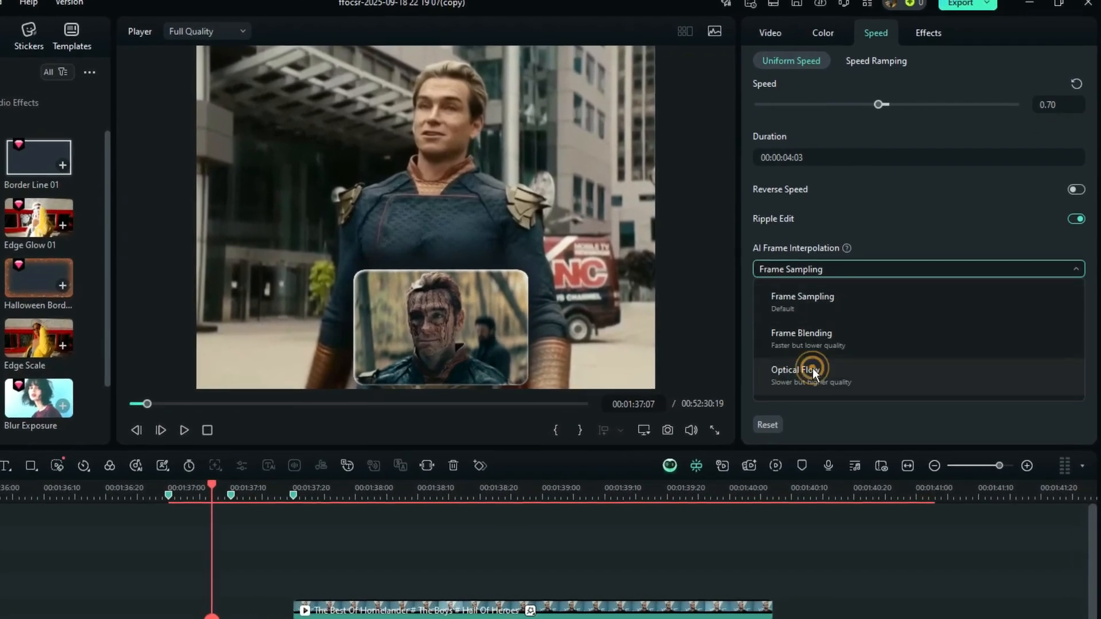
click(811, 438)
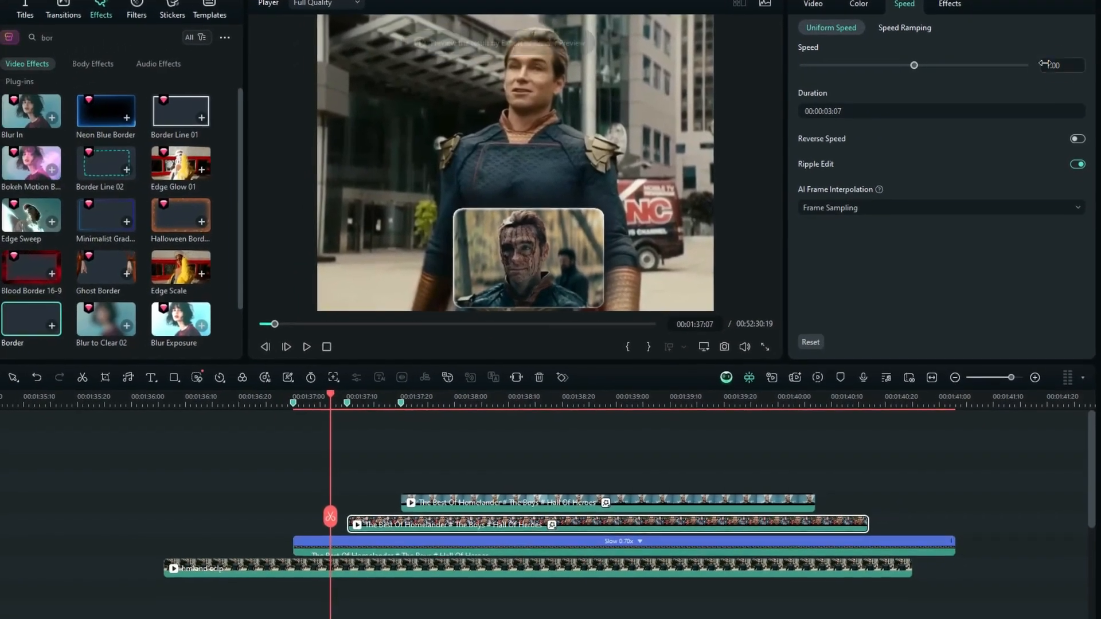
- Slow the middle and top overlay clips to a uniform speed of 0.7 with Optical Flow frame interpolation
click(1053, 65)
text(0.7)
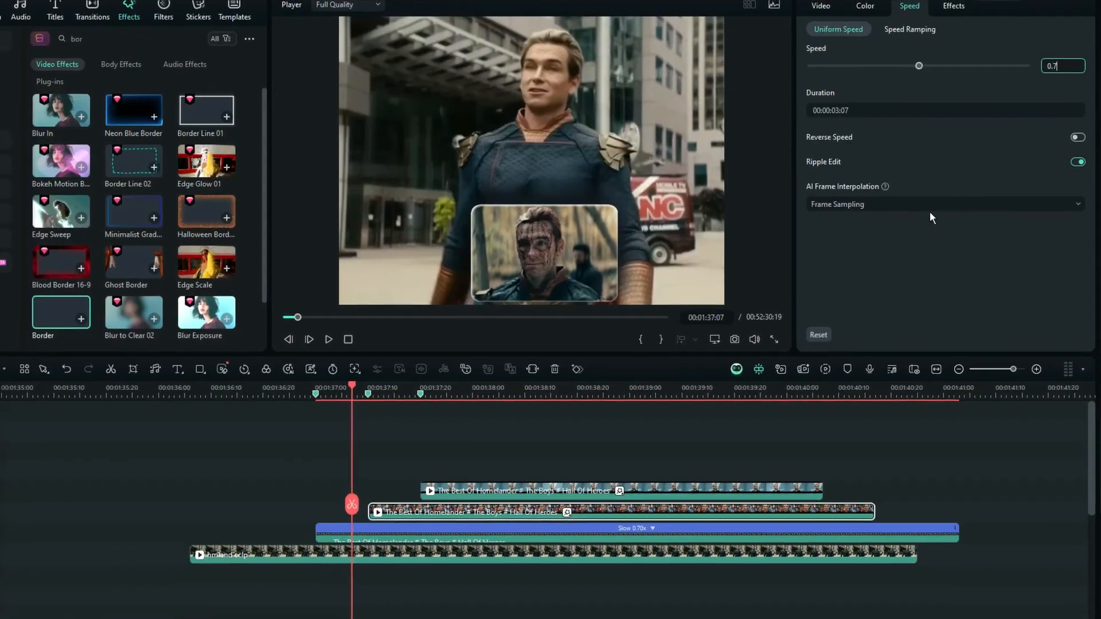
click(889, 210)
click(829, 306)
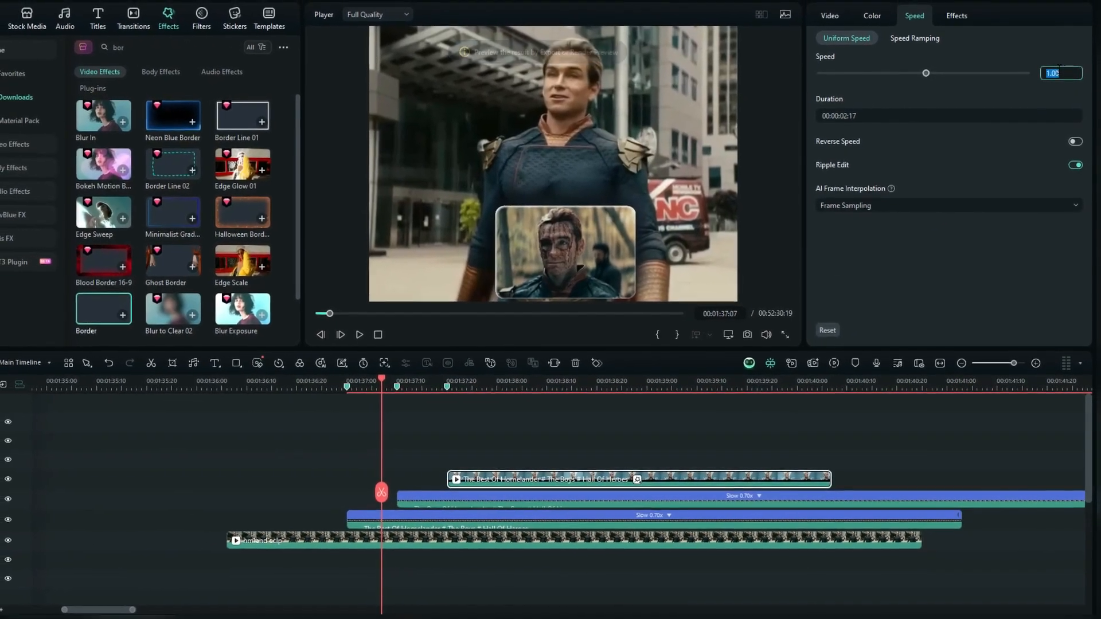
click(883, 264)
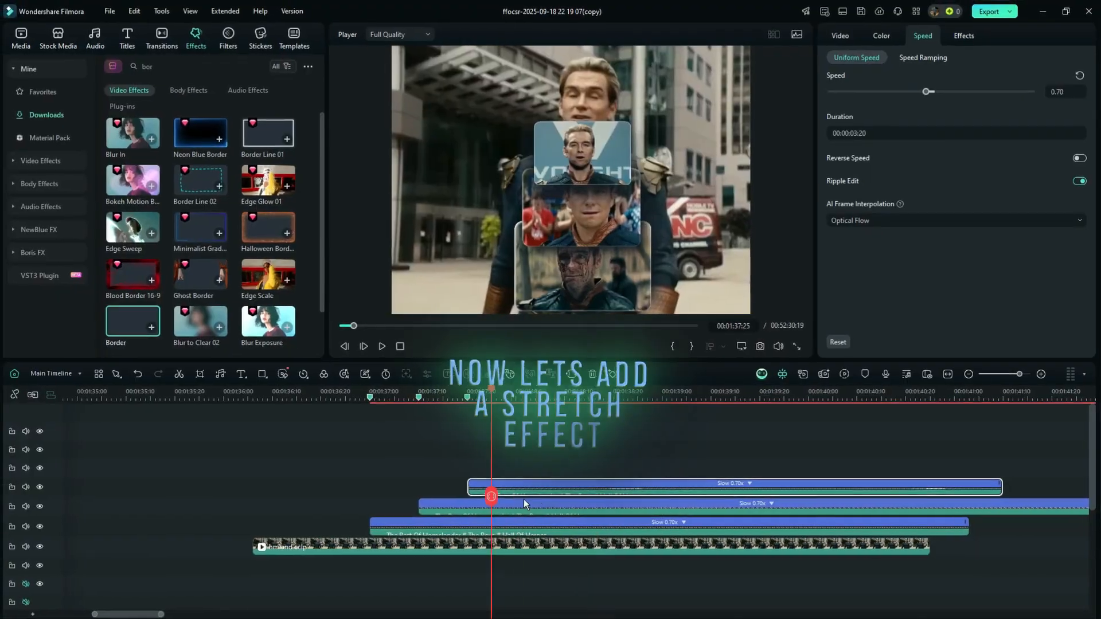
- Stretch the lowest overlay clip to 80.54% X scale, set its X position to 92.58 px and add a Transform keyframe
drag(643, 510, 551, 507)
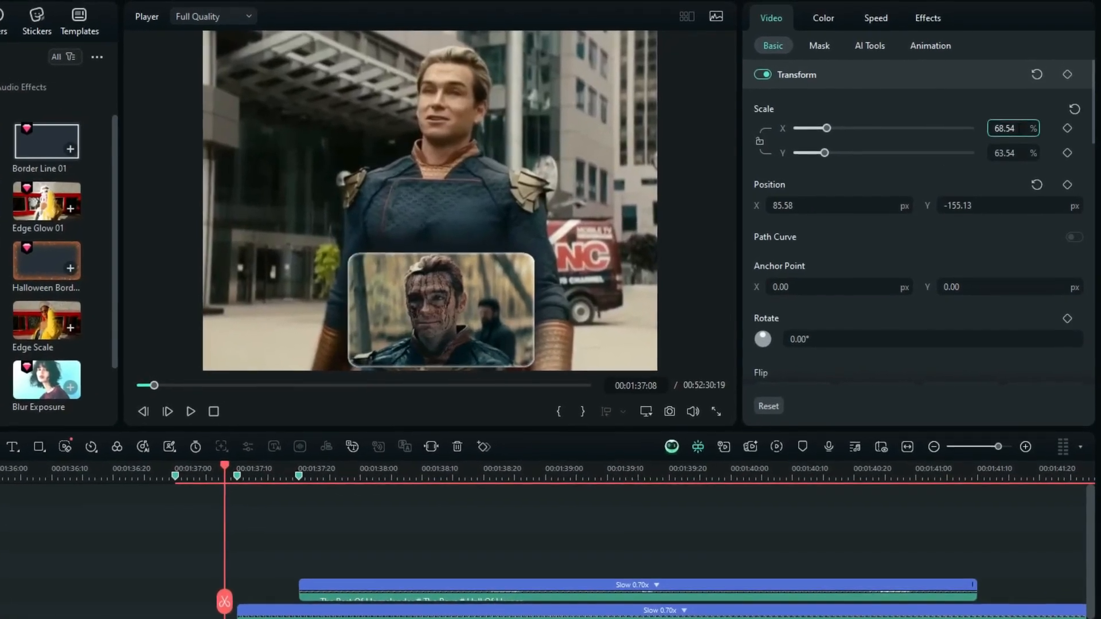
scroll(1019, 131, up, 2)
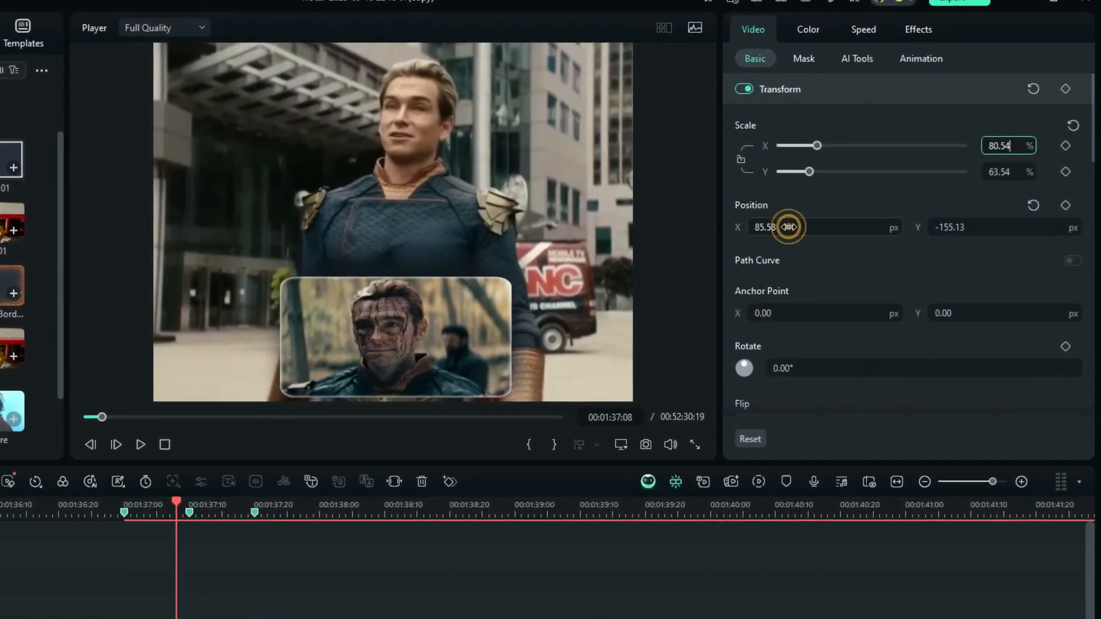
drag(765, 228, 766, 228)
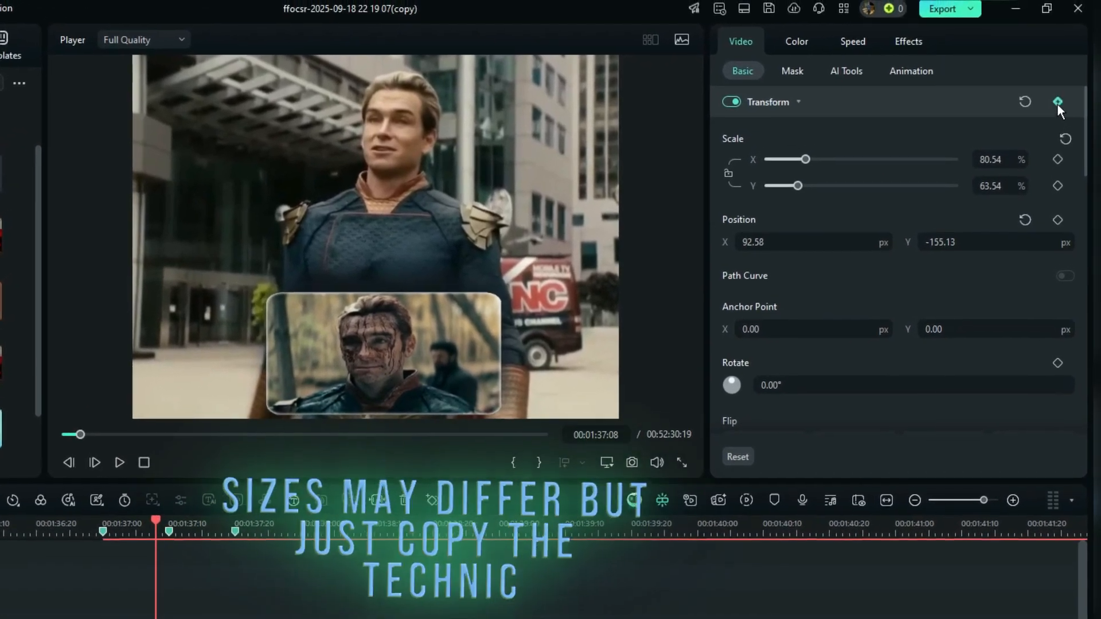
click(1066, 90)
click(1053, 109)
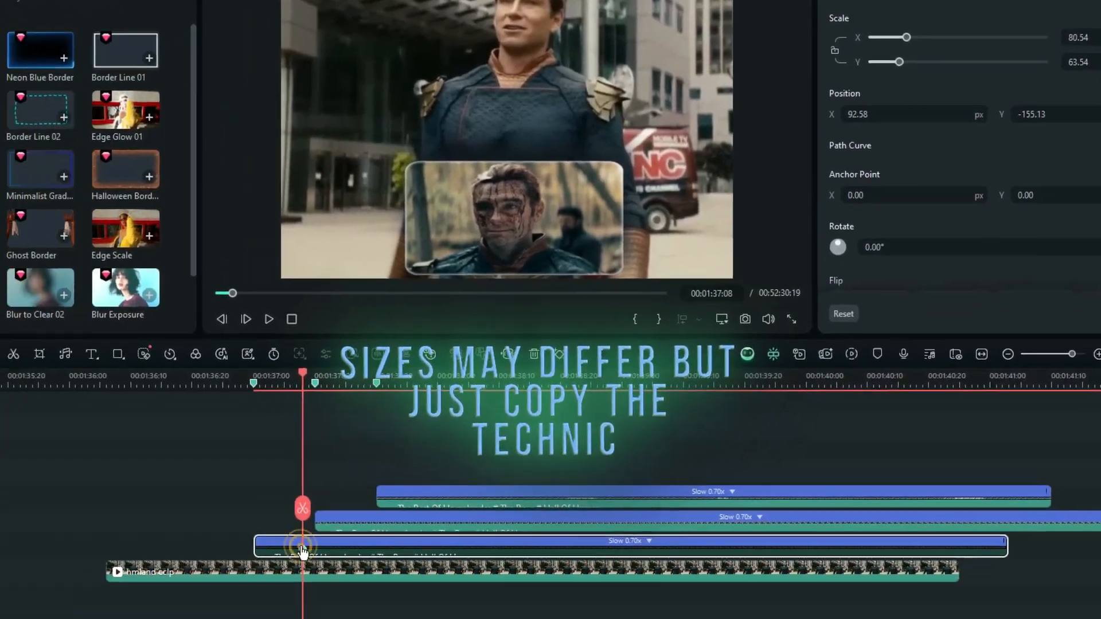
- Time the stretch keyframes near the start of the lowest and middle overlay clips
drag(304, 516, 367, 469)
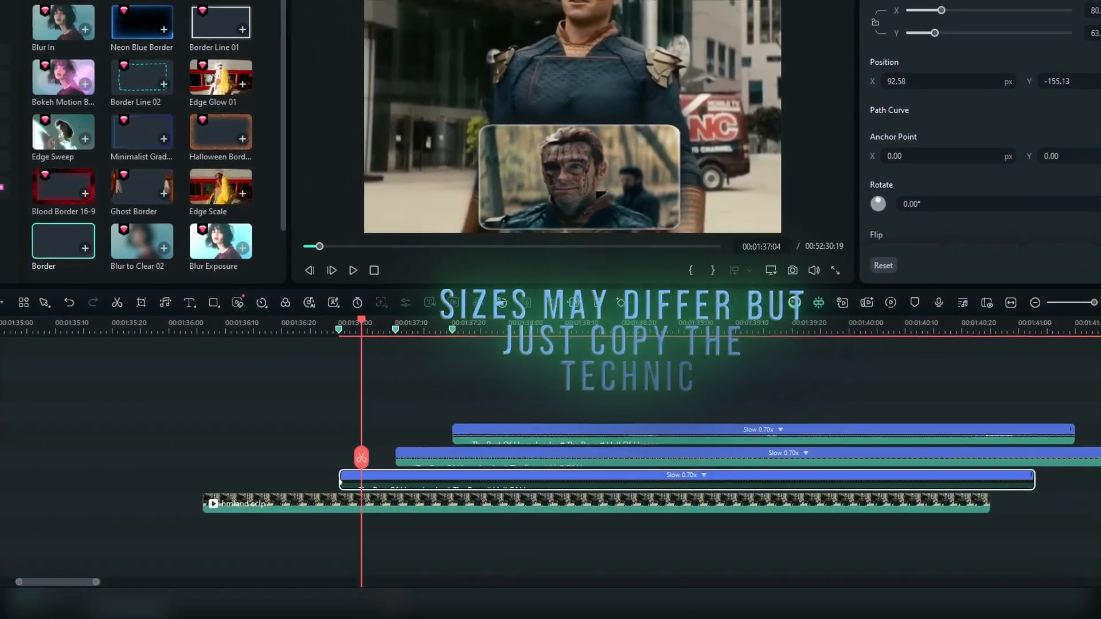
drag(384, 462, 361, 492)
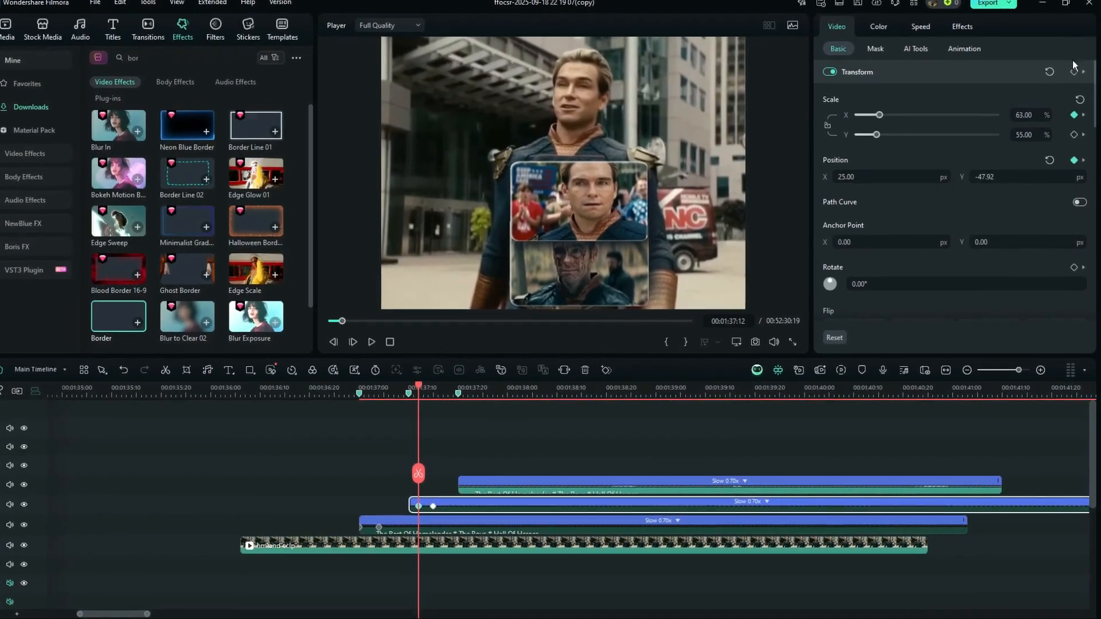
drag(417, 474, 427, 474)
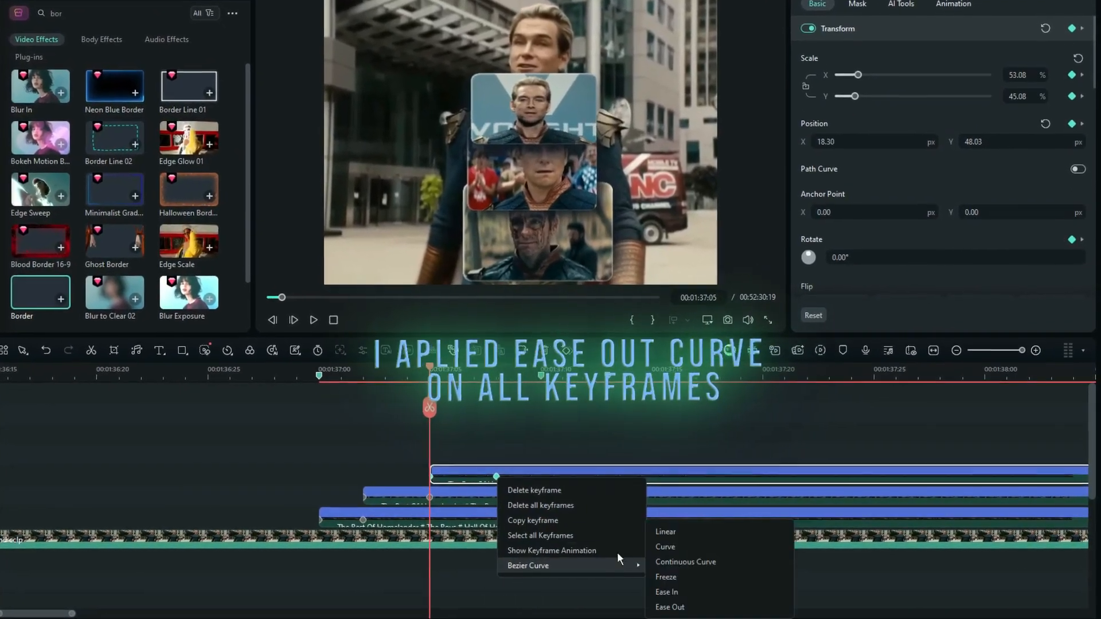
- Apply the Ease Out Bezier curve to the transform keyframes of the three overlay clips
click(686, 602)
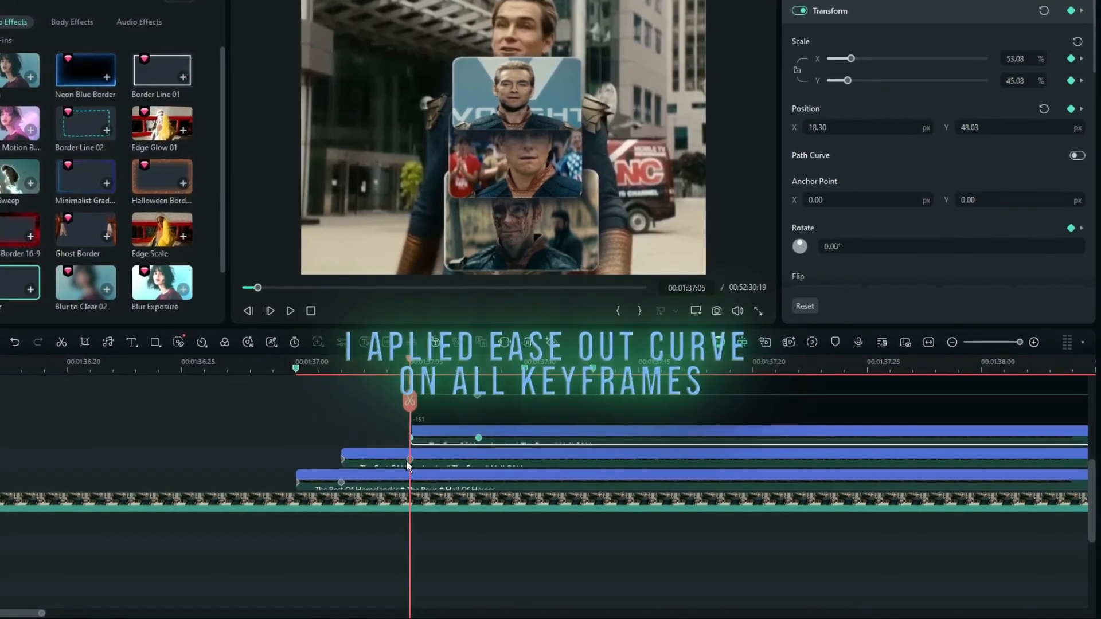
right_click(407, 460)
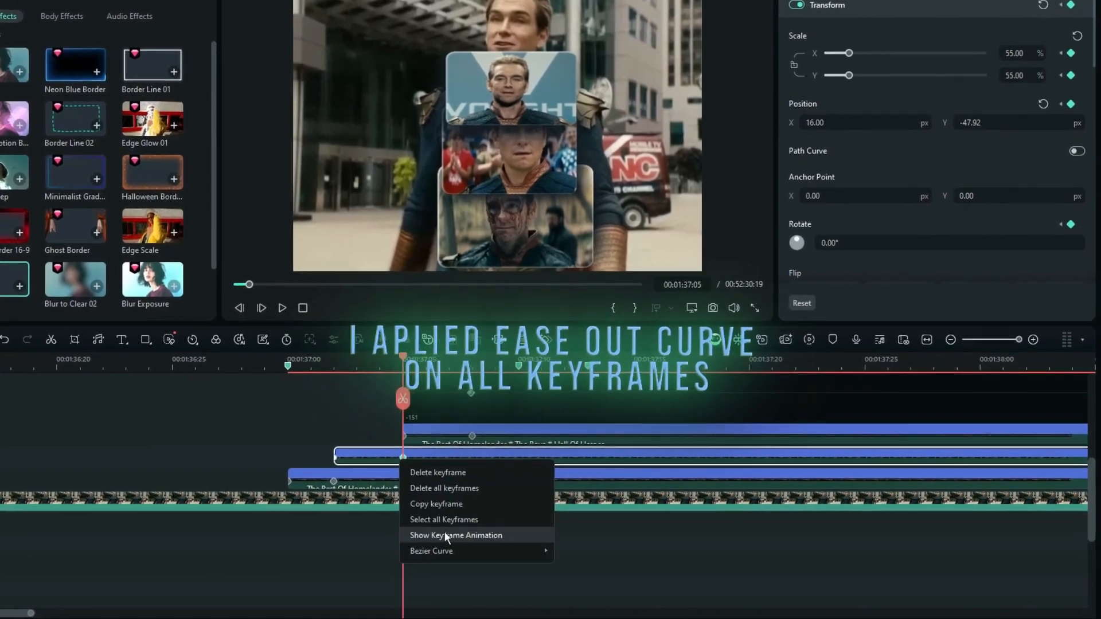
click(444, 520)
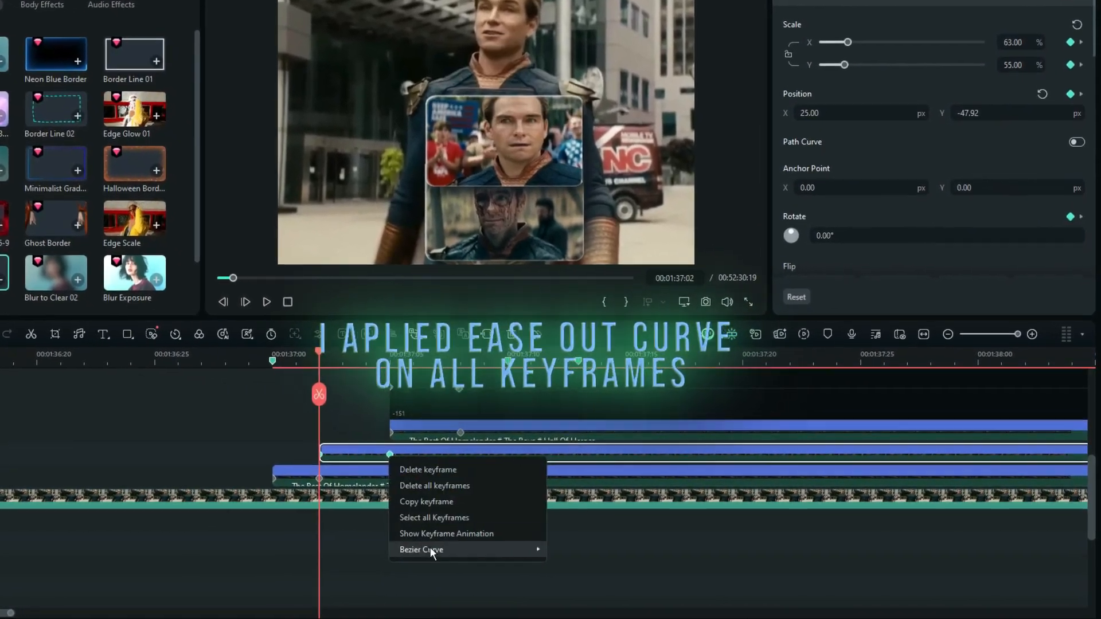
click(567, 602)
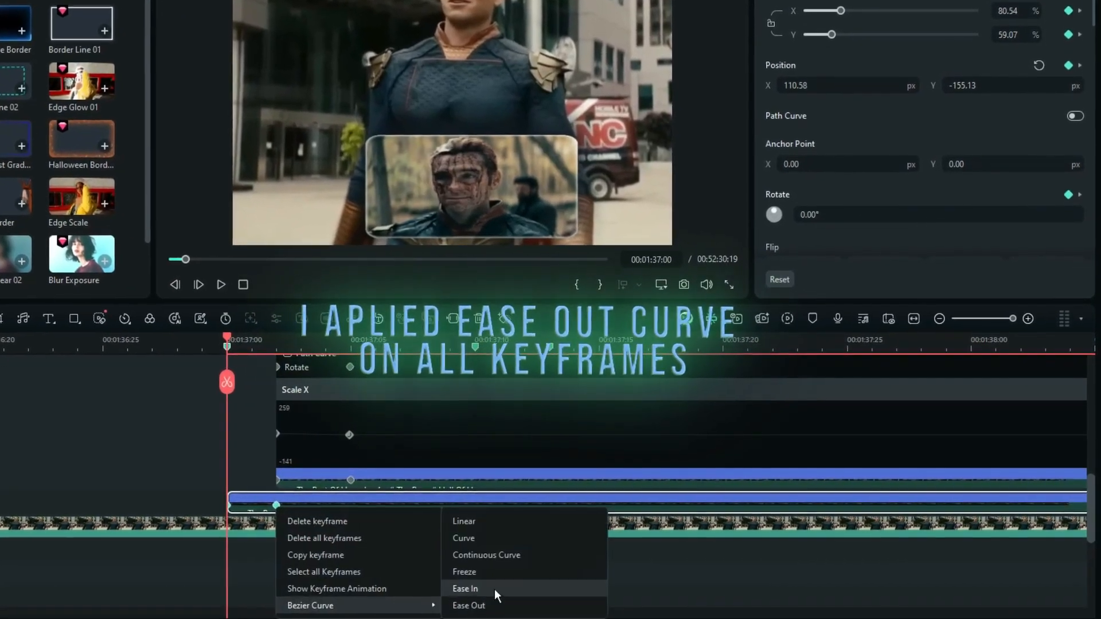
click(492, 599)
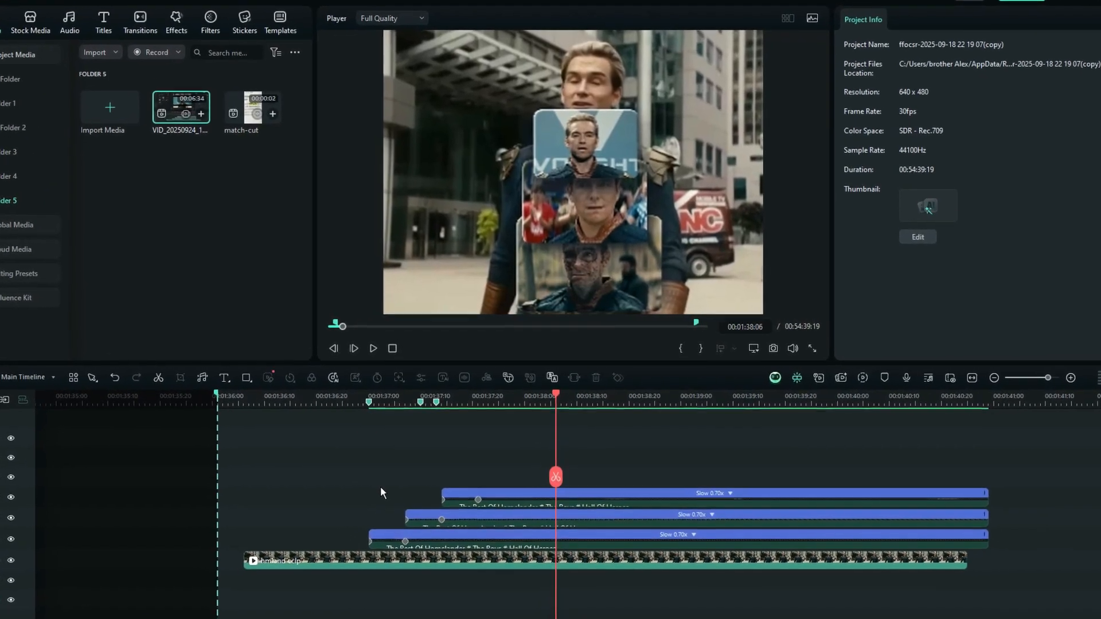
- Disable all three overlay clips on the timeline
drag(382, 485, 505, 545)
drag(414, 518, 412, 517)
key(e)
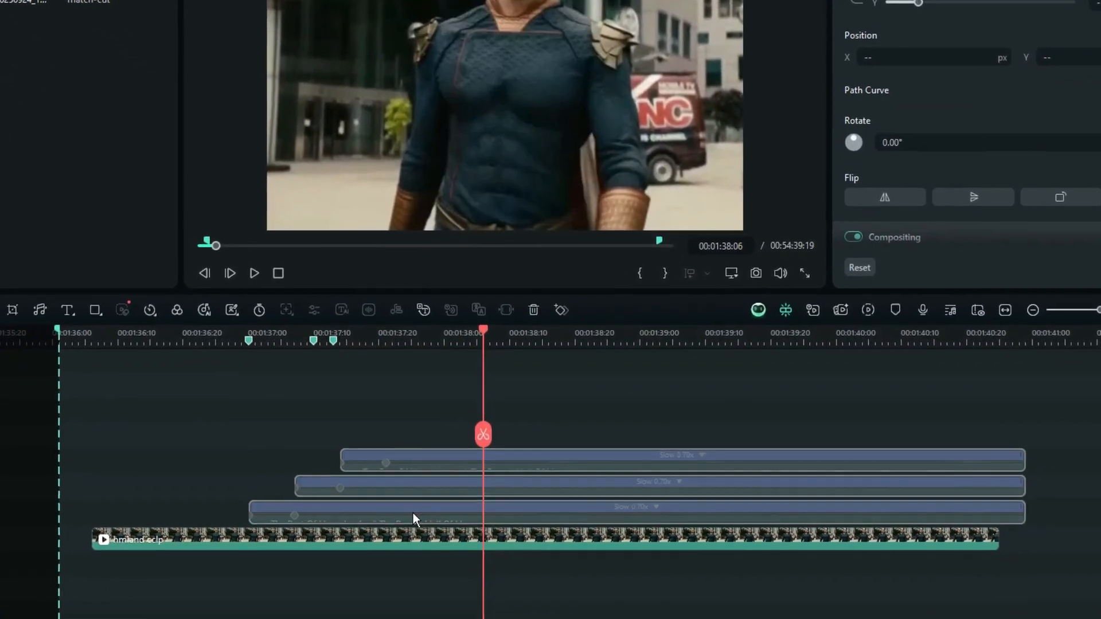
- Duplicate the background clip hmland cclp onto a track above the three overlay clips
click(489, 539)
drag(490, 539, 518, 356)
click(525, 343)
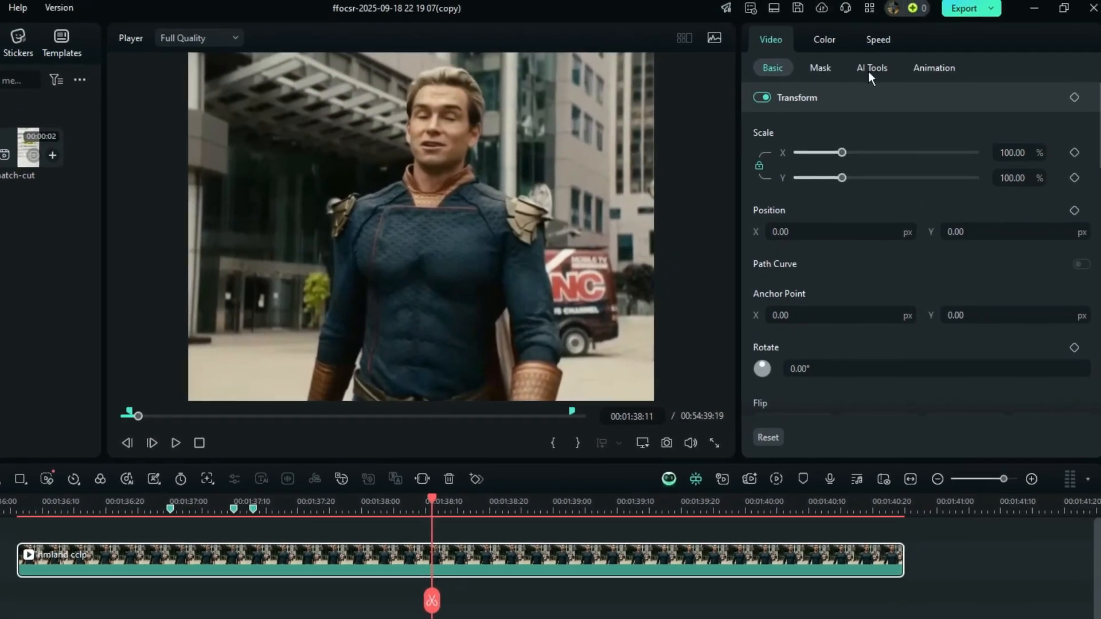
- Turn on AI Portrait Cutout in Advanced Cutout Mode for the duplicated background clip
click(867, 74)
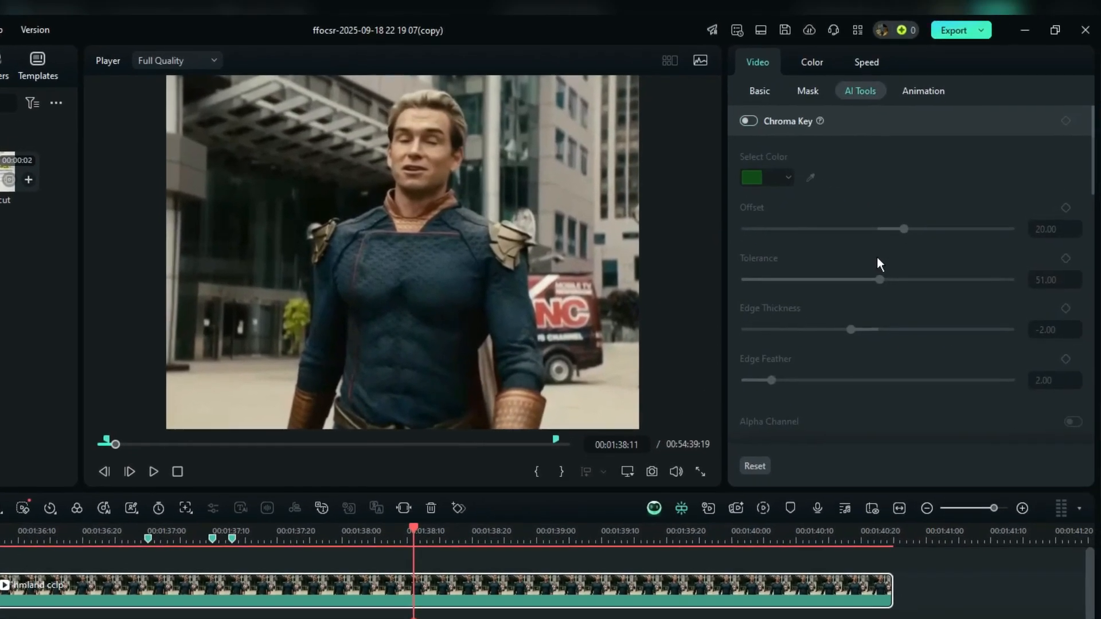
scroll(873, 263, down, 3)
scroll(837, 278, down, 3)
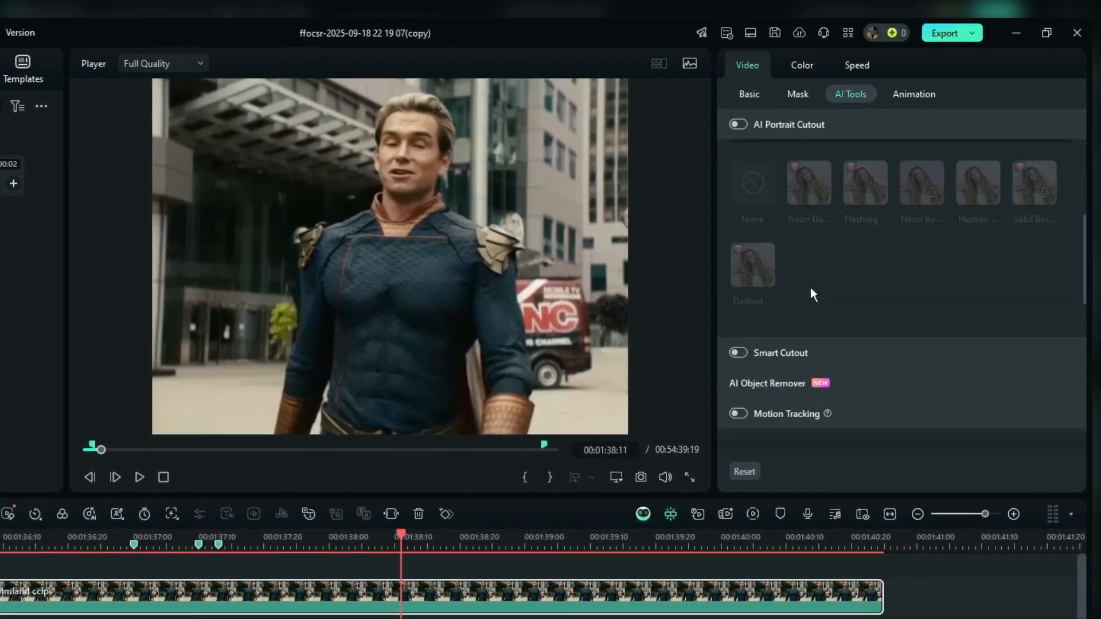
scroll(798, 278, up, 3)
click(751, 275)
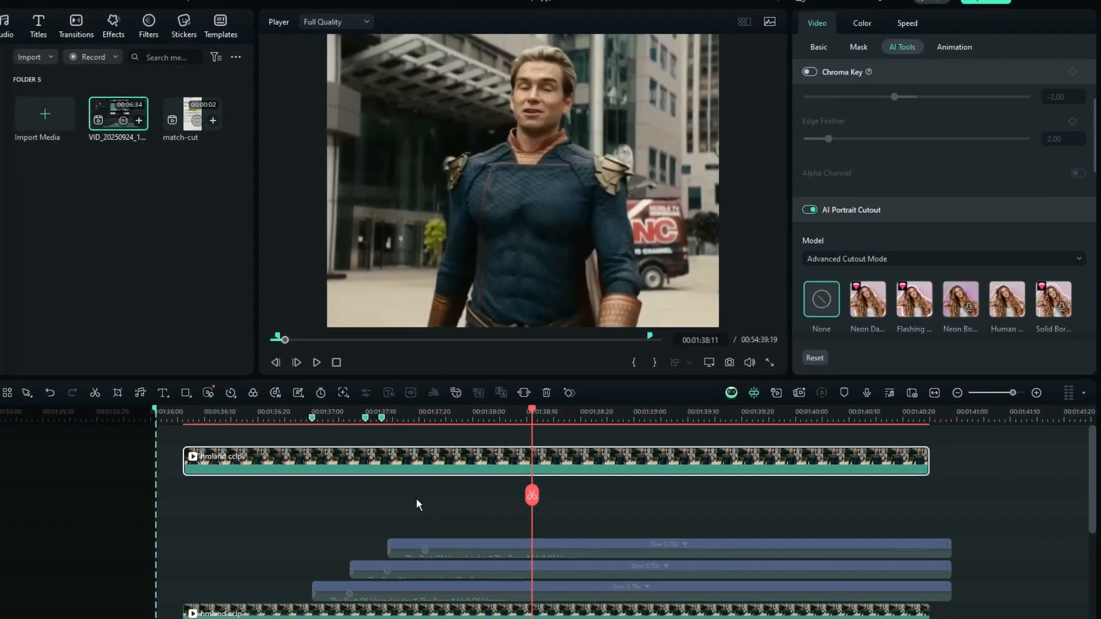
- Re-enable the three overlay clips on the timeline together and check the frame
drag(364, 541, 363, 618)
drag(480, 486, 467, 554)
drag(576, 448, 532, 476)
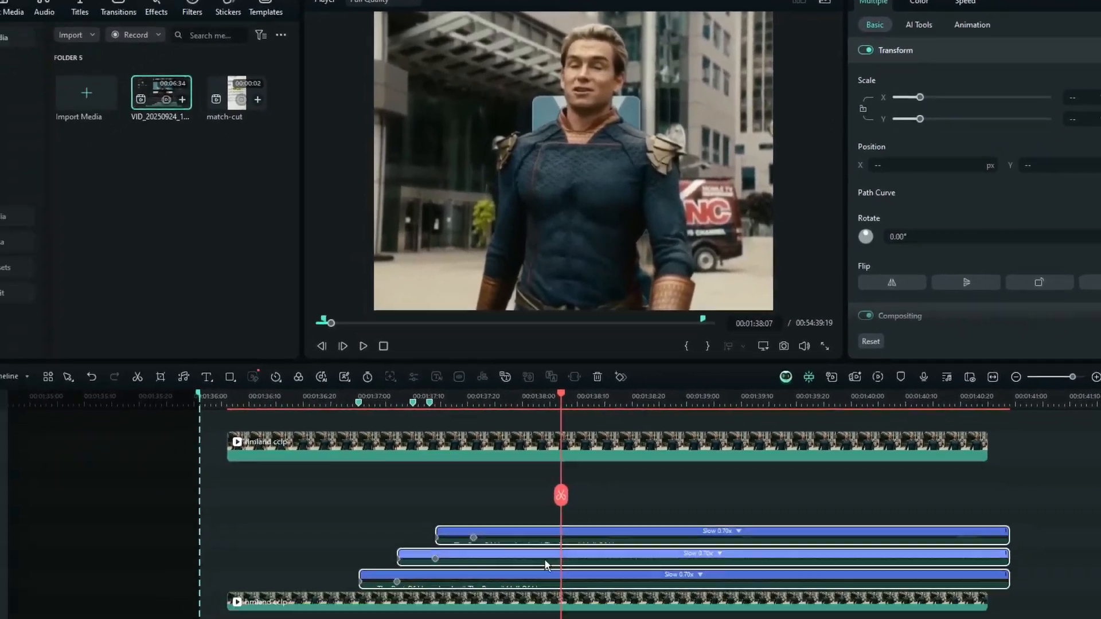
- Move the lowest overlay clip to a track above the portrait cutout copy, keeping its start time
click(539, 578)
drag(539, 451, 521, 492)
click(514, 579)
click(496, 578)
click(328, 500)
drag(453, 479, 454, 466)
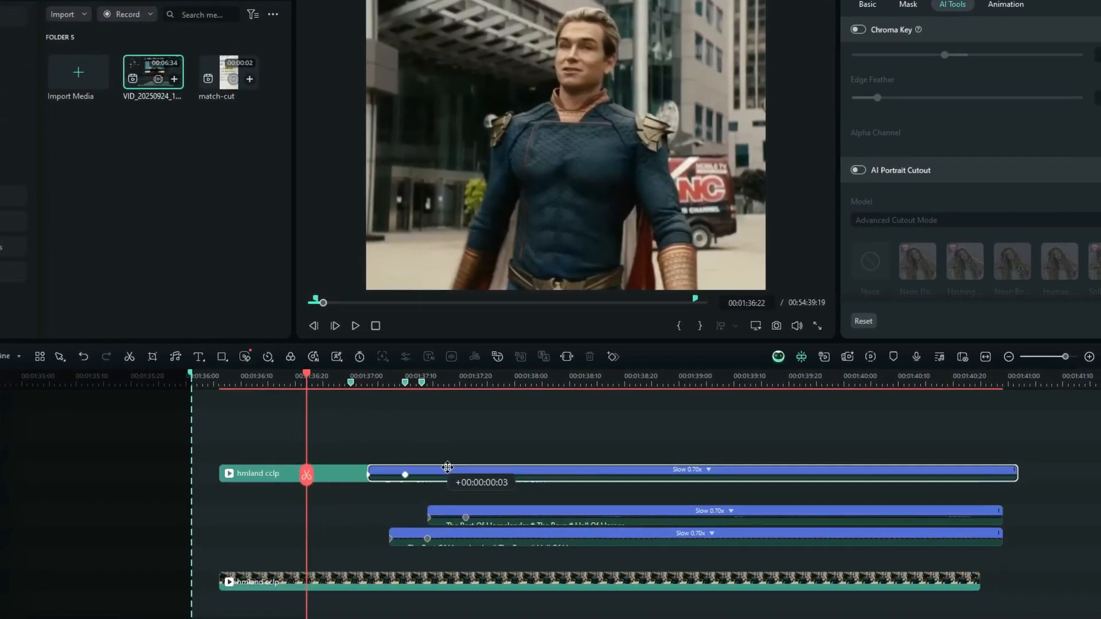
- Reposition the upper overlay clip beneath the cutout to X 184.45 px and Y 87.00 px at its starting keyframe
click(560, 521)
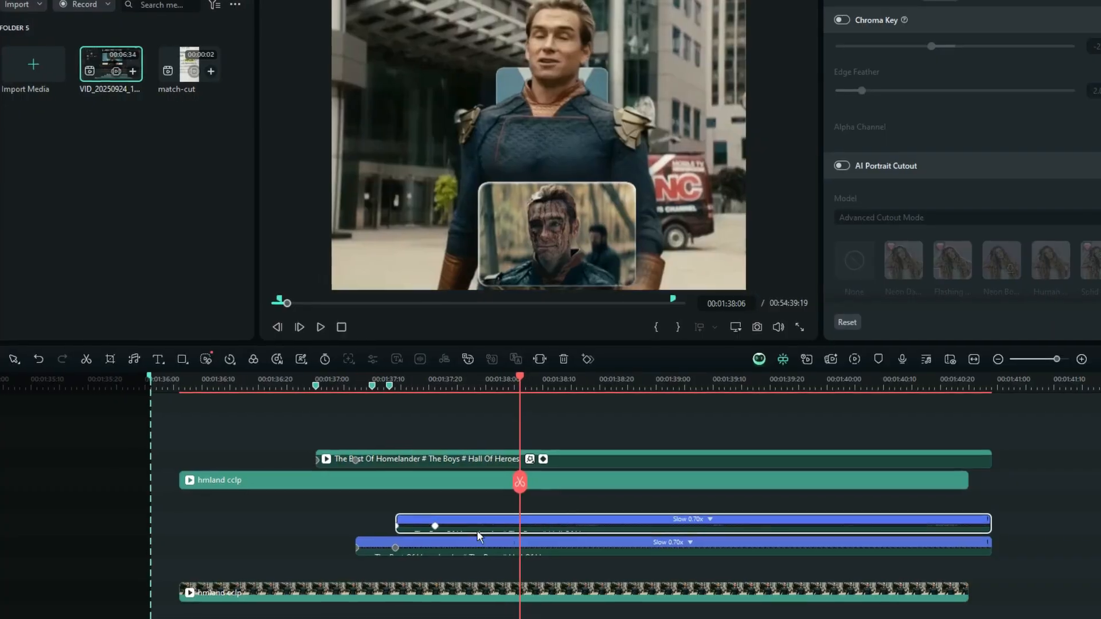
click(469, 524)
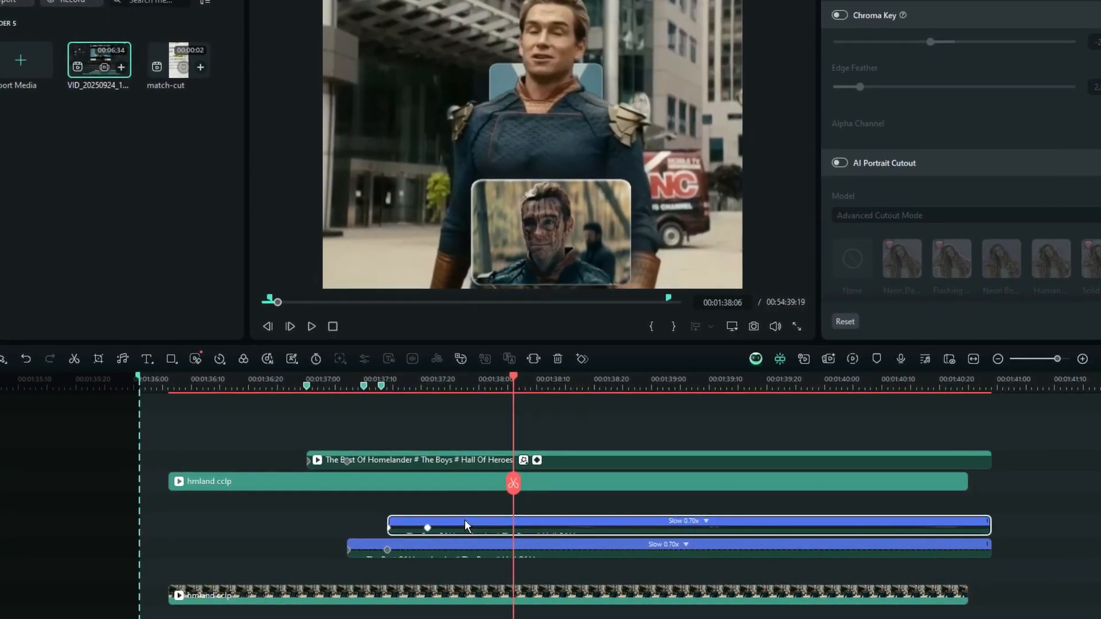
click(426, 529)
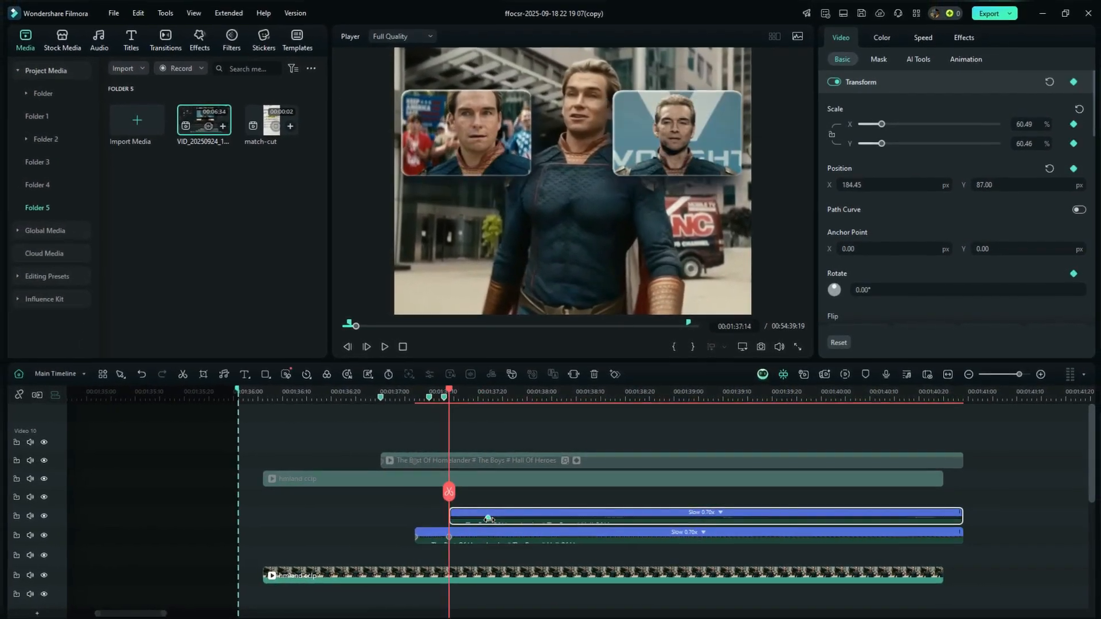
- Re-enable the top overlay clip and the cutout copy, and move the overlay to about X 95.66 px and Y -133.29 px
click(405, 461)
drag(501, 521, 419, 503)
key(e)
click(449, 421)
click(436, 460)
drag(692, 296, 681, 284)
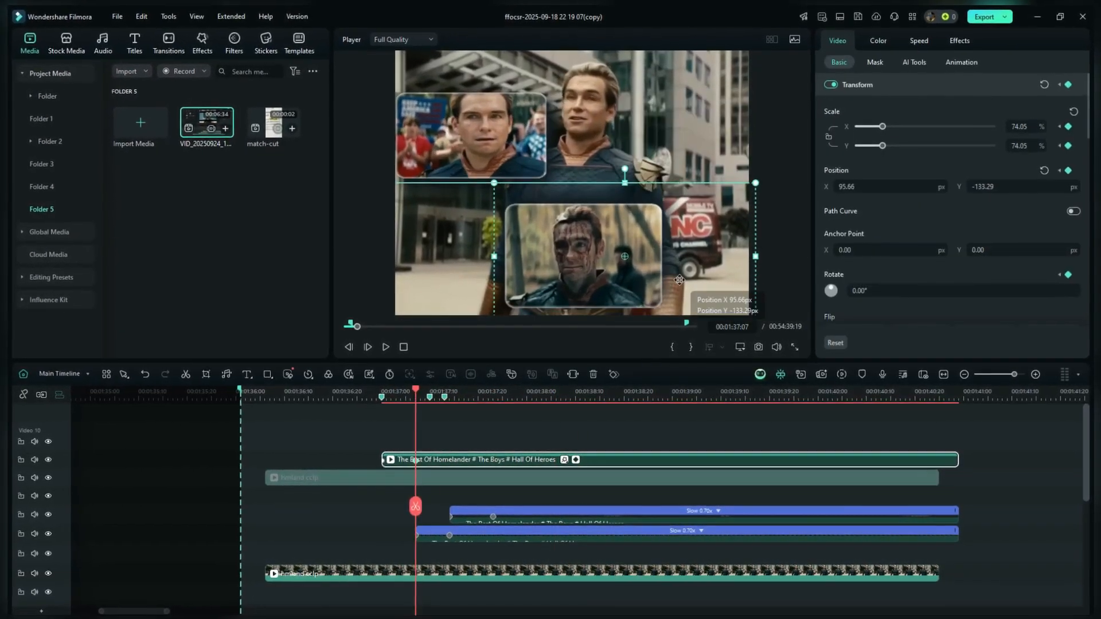
click(488, 477)
key(e)
- Preview the stretch animation and set the top overlay clip's opening keyframe to 83.05% X scale and 100.04 px X position
drag(418, 503, 480, 502)
click(359, 428)
key(space)
key(space)
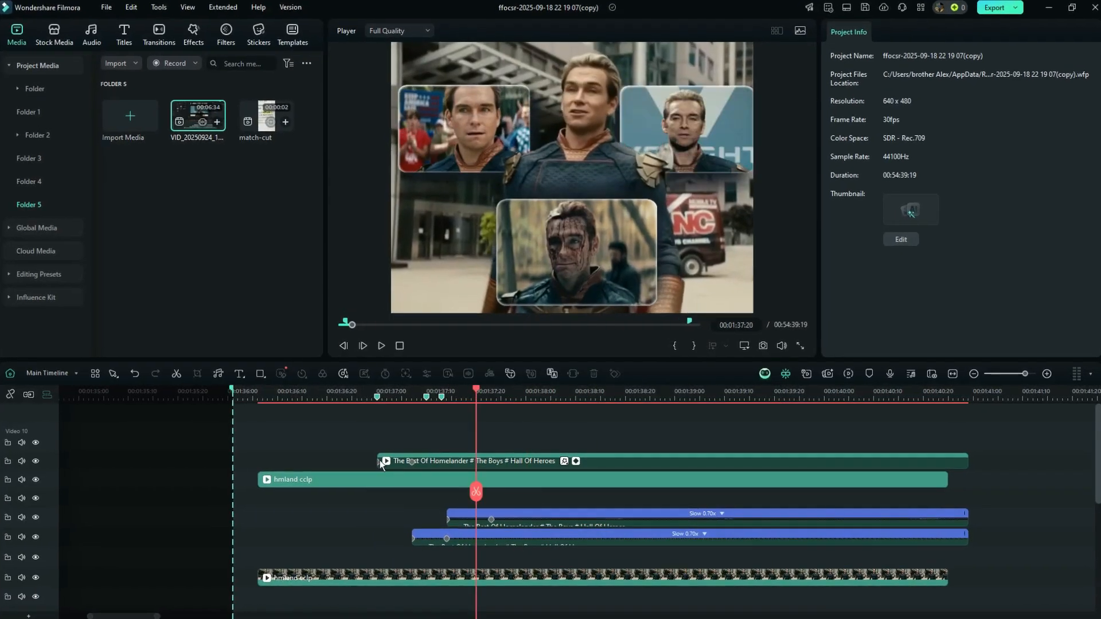
click(385, 463)
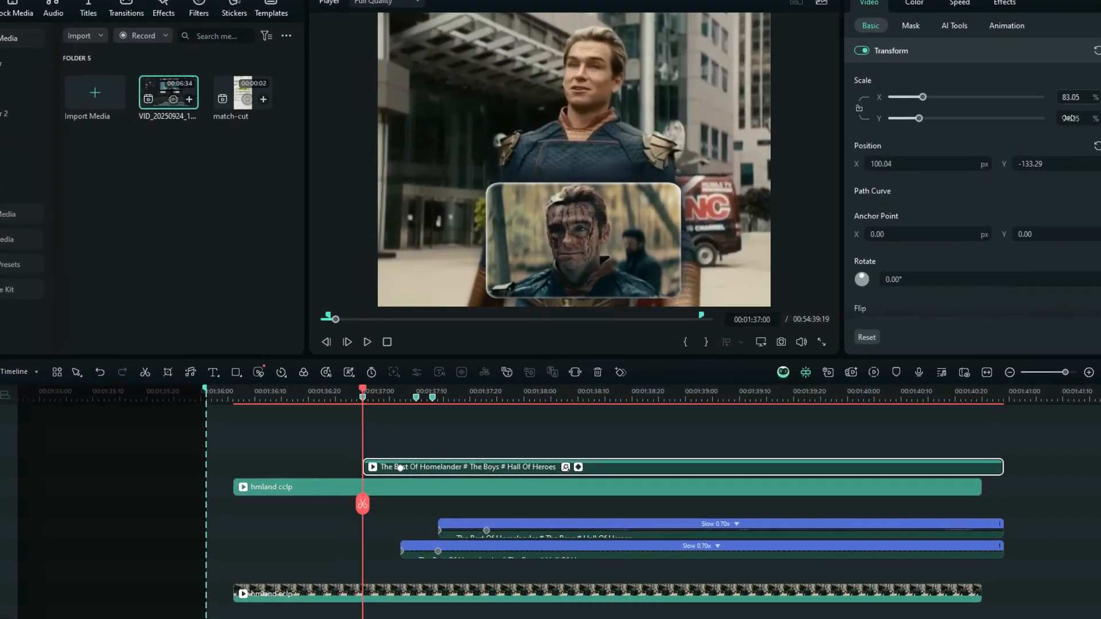
drag(375, 494, 520, 481)
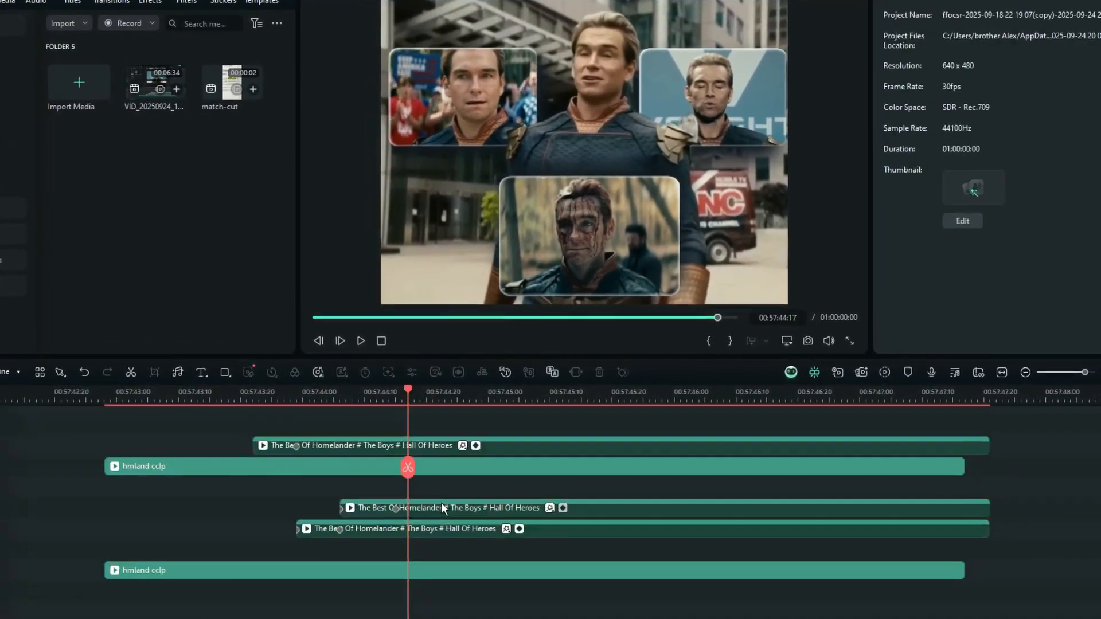
- Create a 640x480, 4:3 compound clip from the upper of the two overlay clips beneath the cutout
click(442, 508)
right_click(439, 508)
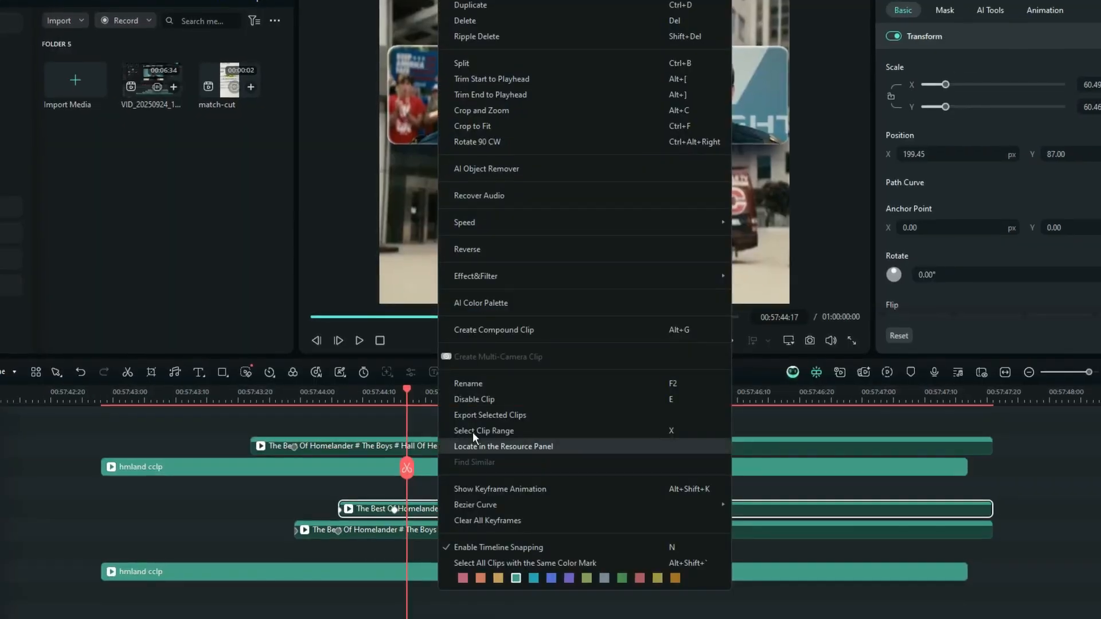
click(509, 330)
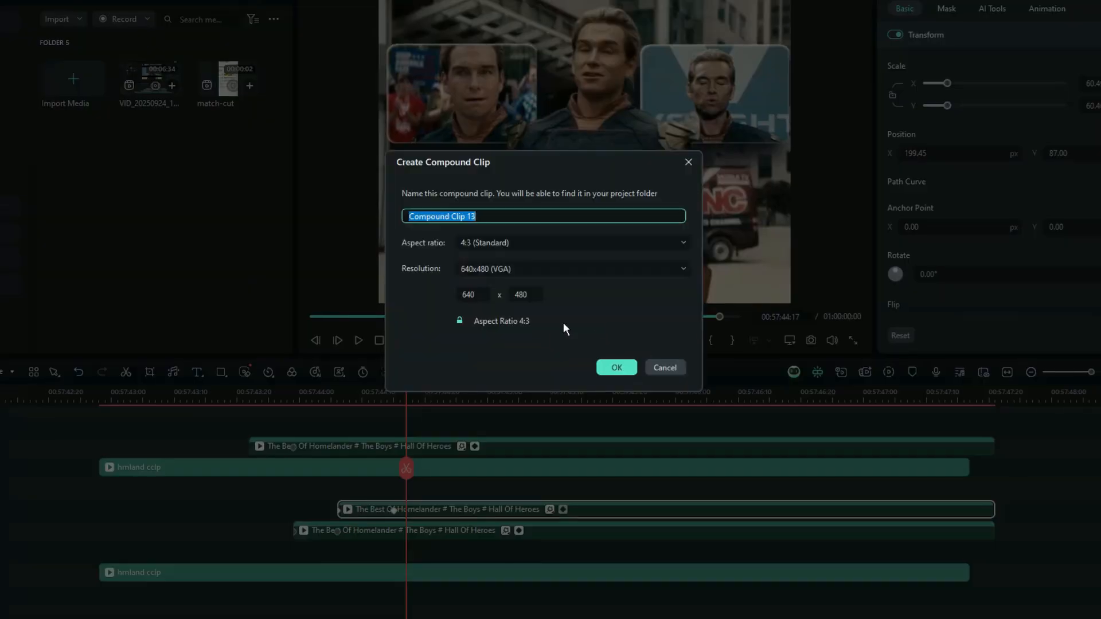
click(613, 367)
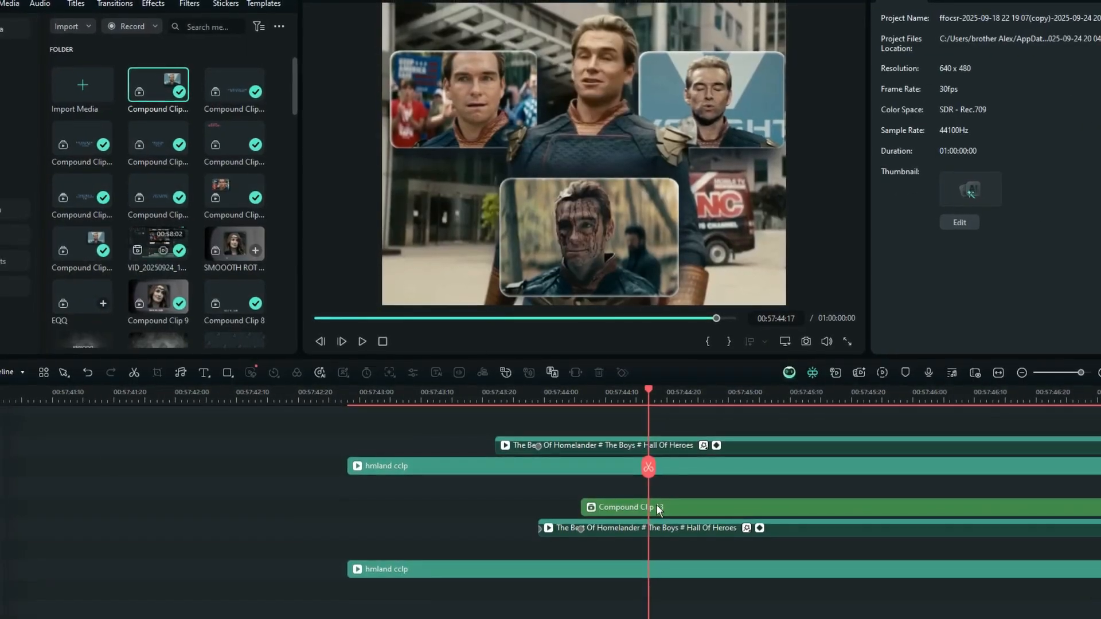
- Create a 1440x1080, 4:3 compound clip from the lower overlay clip beneath the cutout
right_click(654, 533)
click(696, 328)
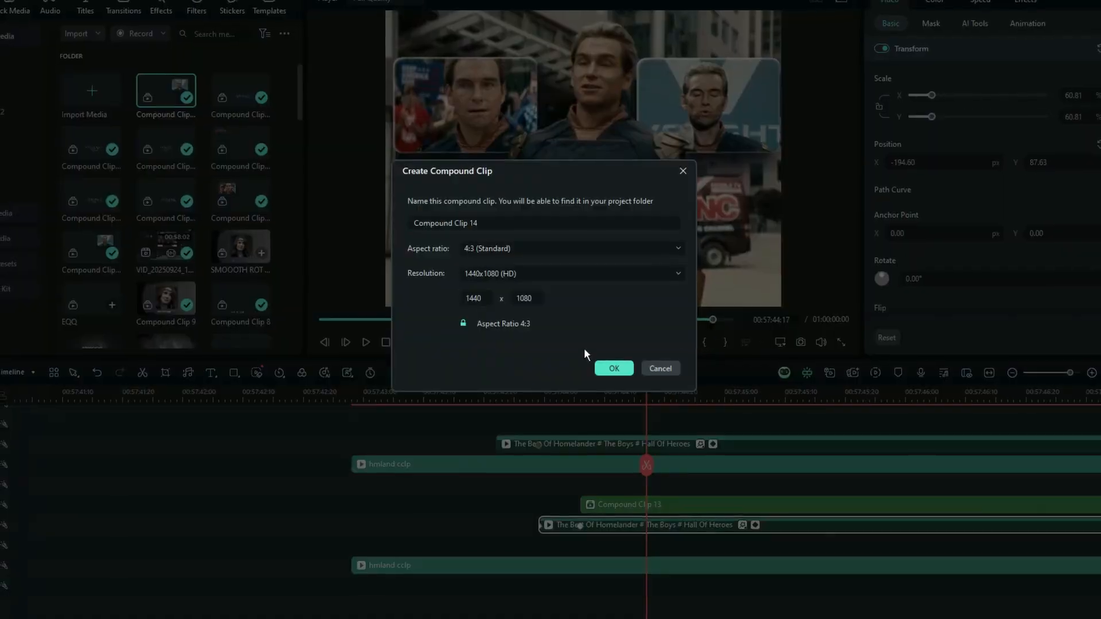
click(612, 367)
drag(688, 426, 457, 456)
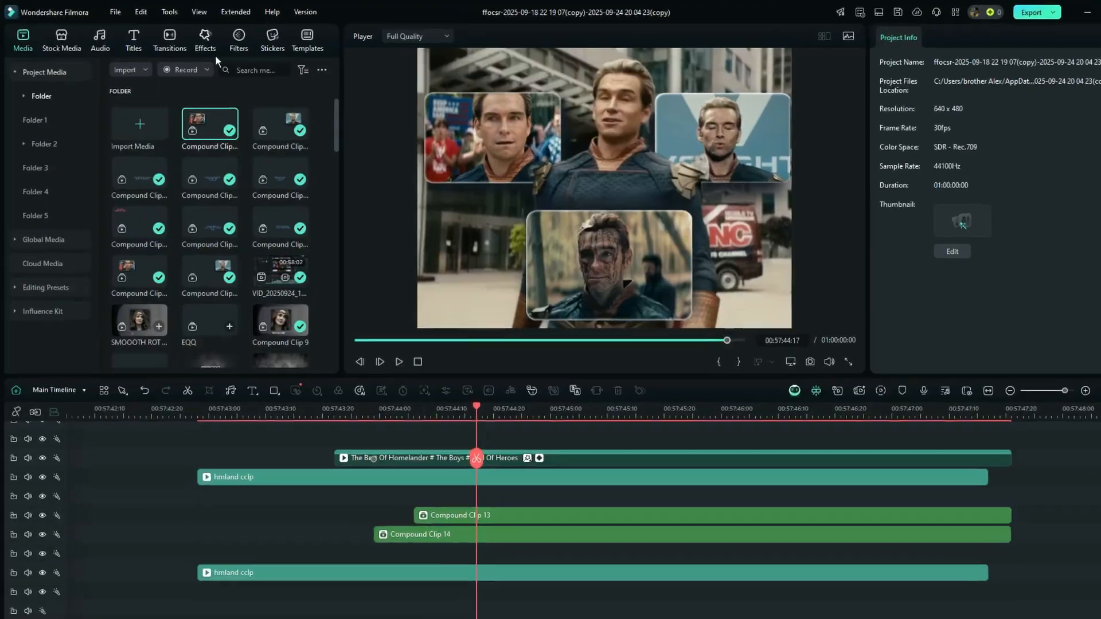
- Apply the BCC Cast Shadow effect from the Boris FX Stylize collection to Compound Clip 13 and Compound Clip 14
click(195, 39)
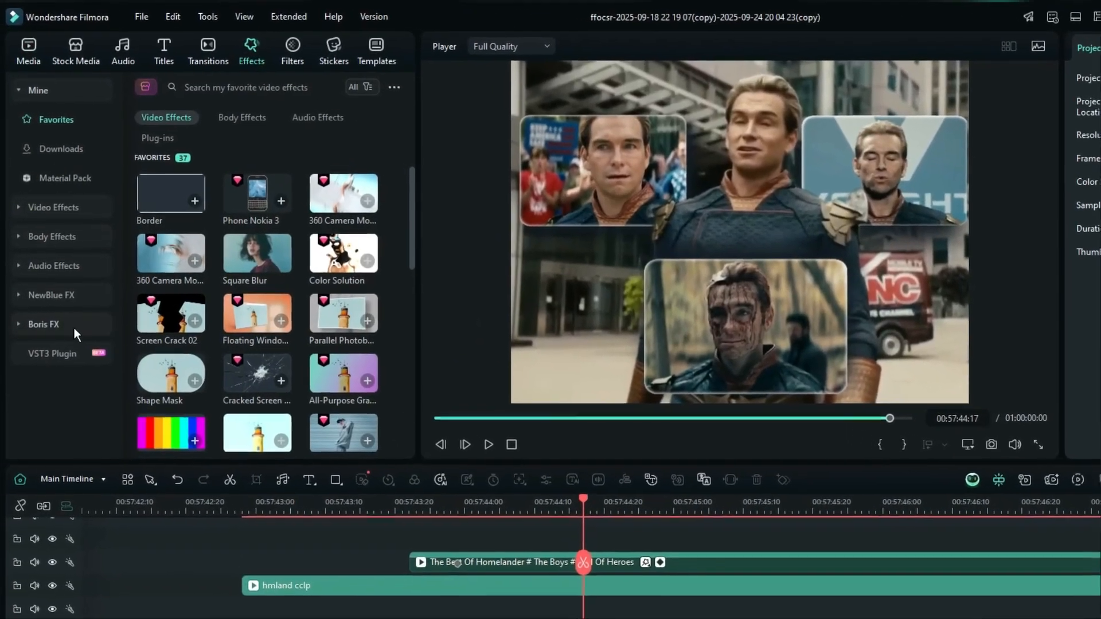
click(74, 323)
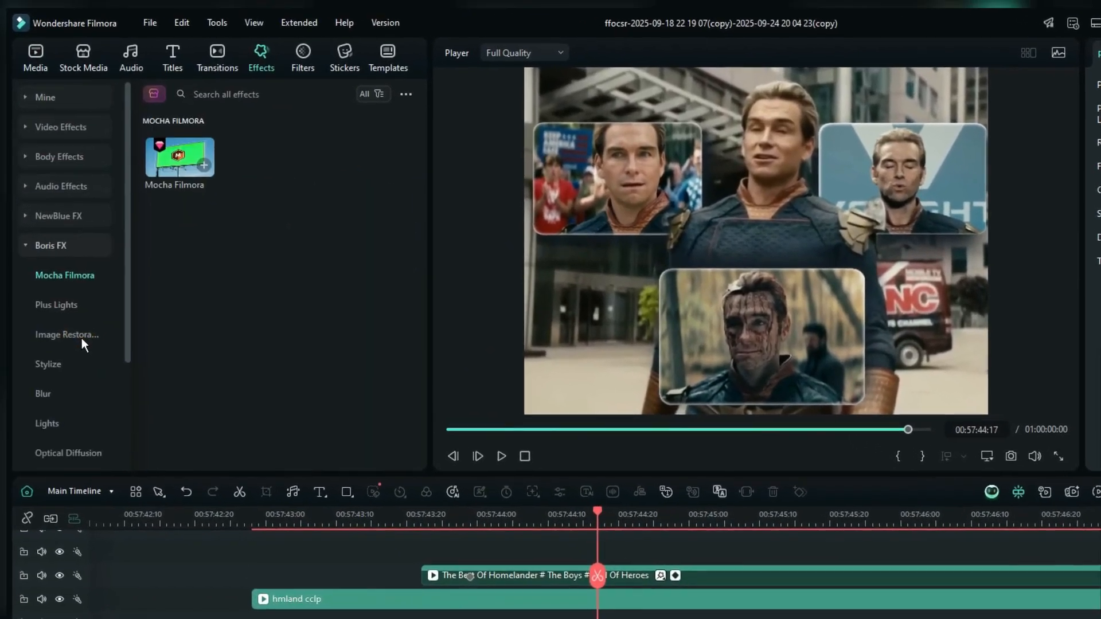
click(57, 366)
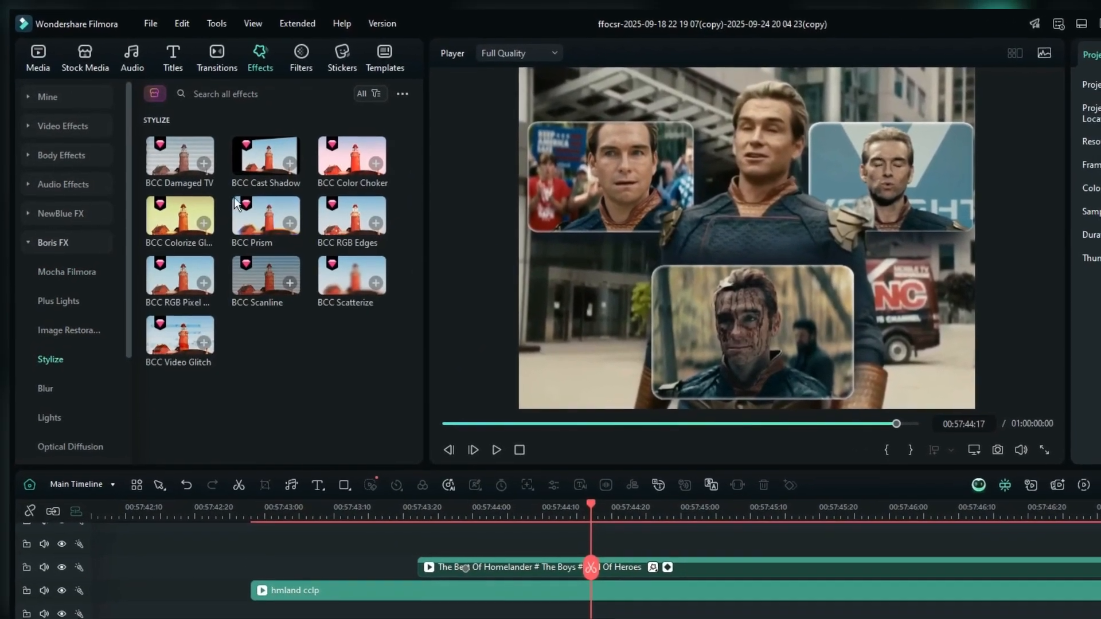
drag(252, 167, 541, 618)
drag(472, 592, 459, 578)
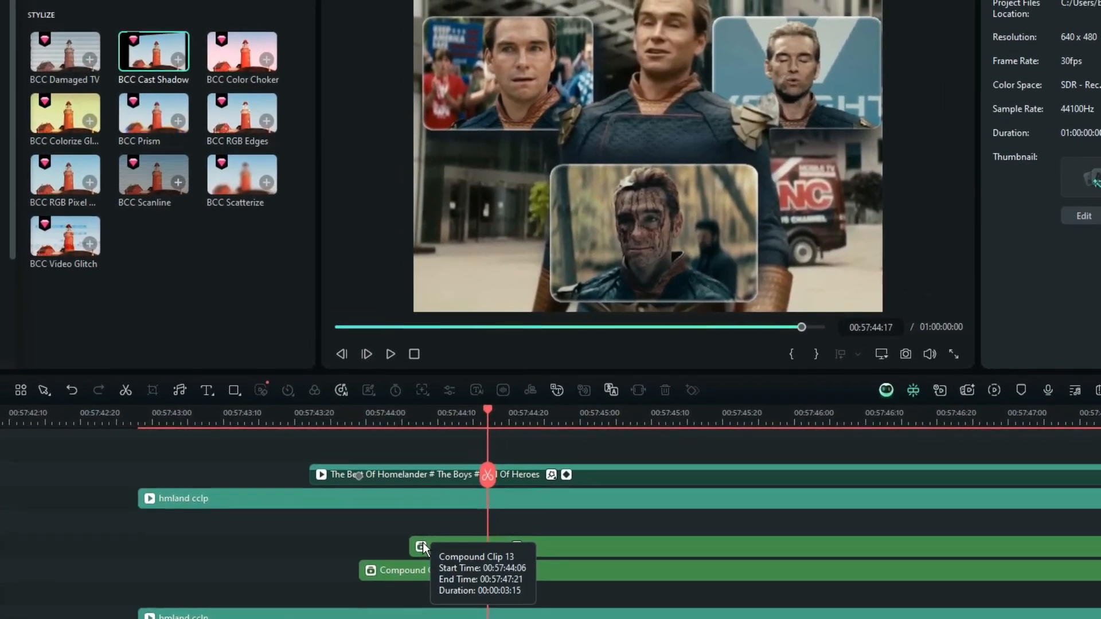
drag(172, 64, 444, 569)
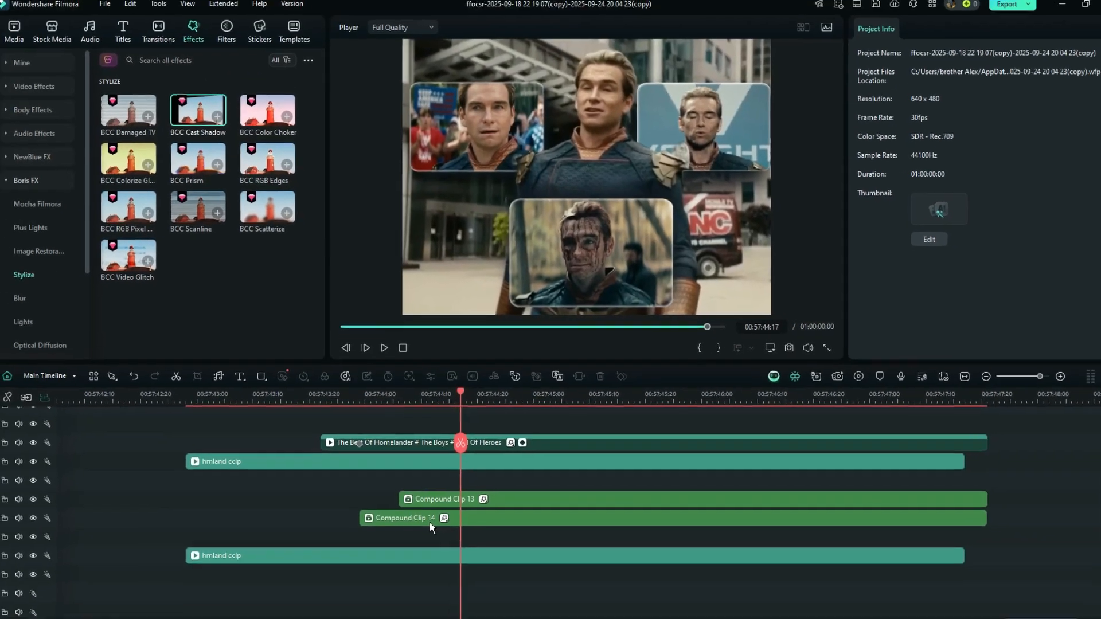
- In Compound Clip 14's BCC Cast Shadow, reset Position Z and set Rotate X to -24 and Rotate Y to 16
click(442, 540)
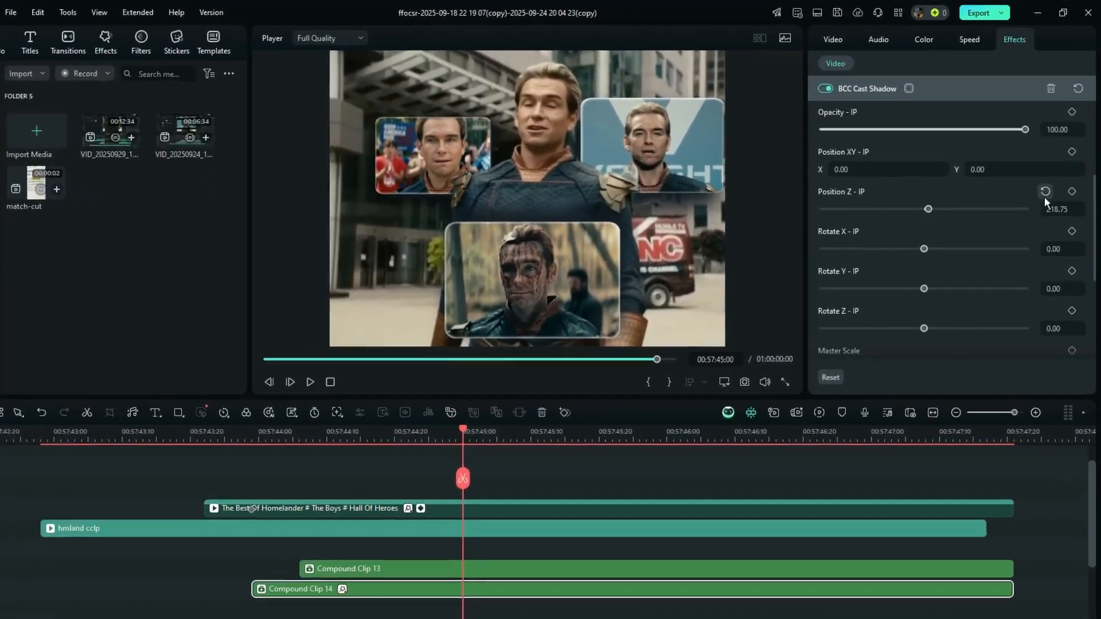
click(1046, 192)
drag(925, 249, 929, 250)
click(1046, 232)
drag(1061, 245, 1046, 263)
click(1057, 307)
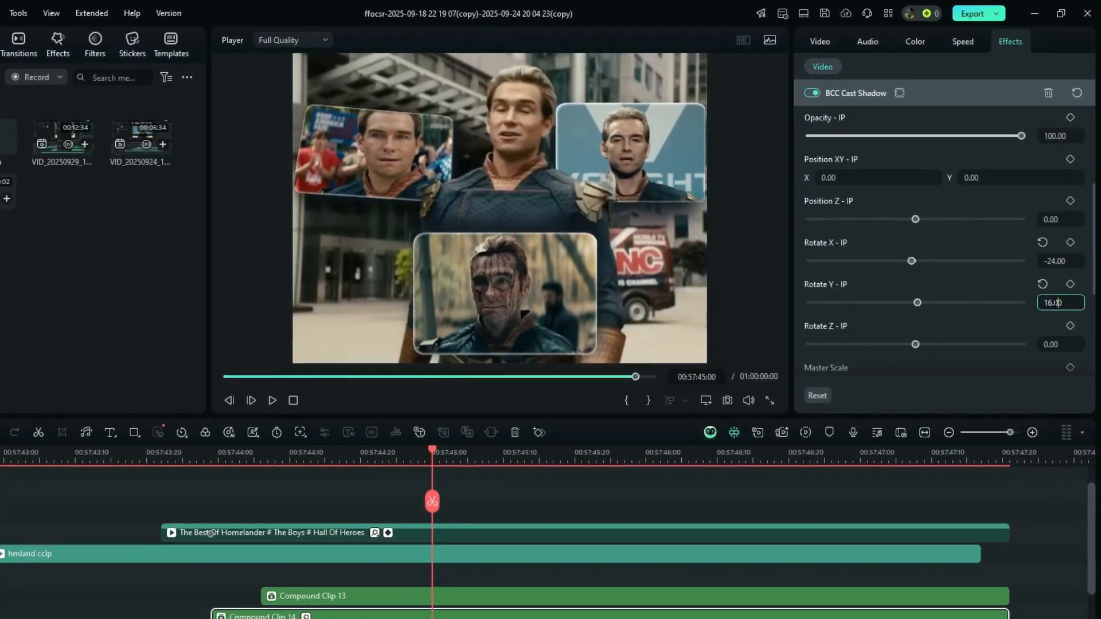
scroll(1058, 302, up, 11)
- Tilt Compound Clip 13 with BCC Cast Shadow: Rotate X 10, Rotate Y 17, Rotate Z 20 and Master Scale 103
click(1058, 344)
scroll(1058, 344, up, 20)
scroll(1059, 348, down, 2)
click(1062, 264)
scroll(1062, 263, up, 2)
scroll(1062, 264, down, 4)
scroll(1062, 263, up, 1)
scroll(945, 373, down, 1)
click(1061, 366)
scroll(1062, 365, up, 3)
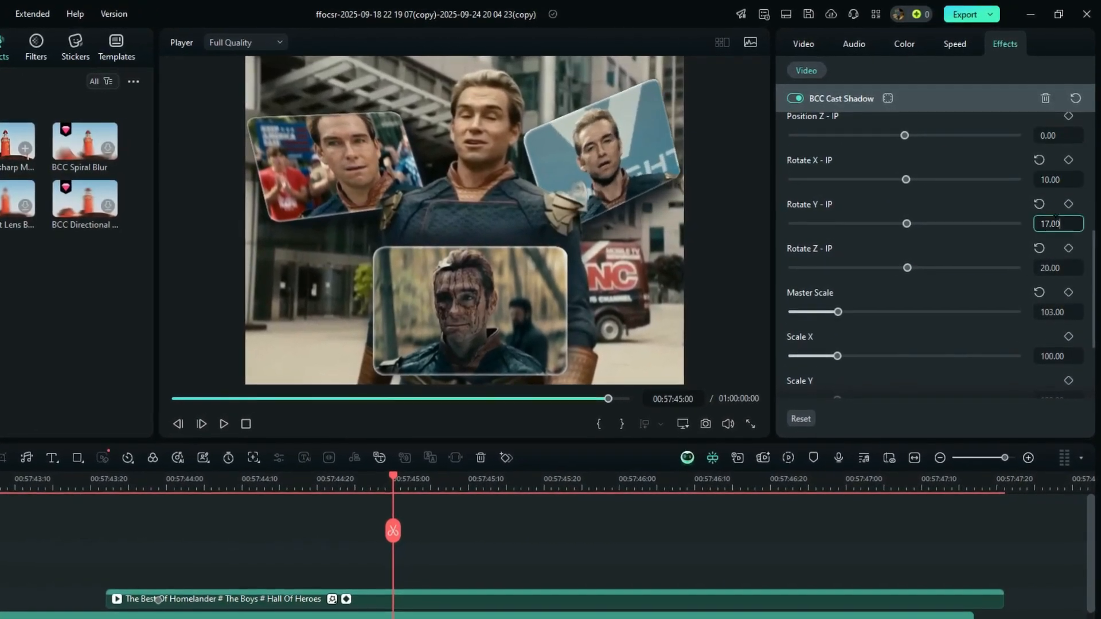
- Set Compound Clip 13's Cast Shadow to Rotate X -20, Rotate Y -27 and Rotate Z -12
scroll(1049, 373, up, 2)
click(1049, 390)
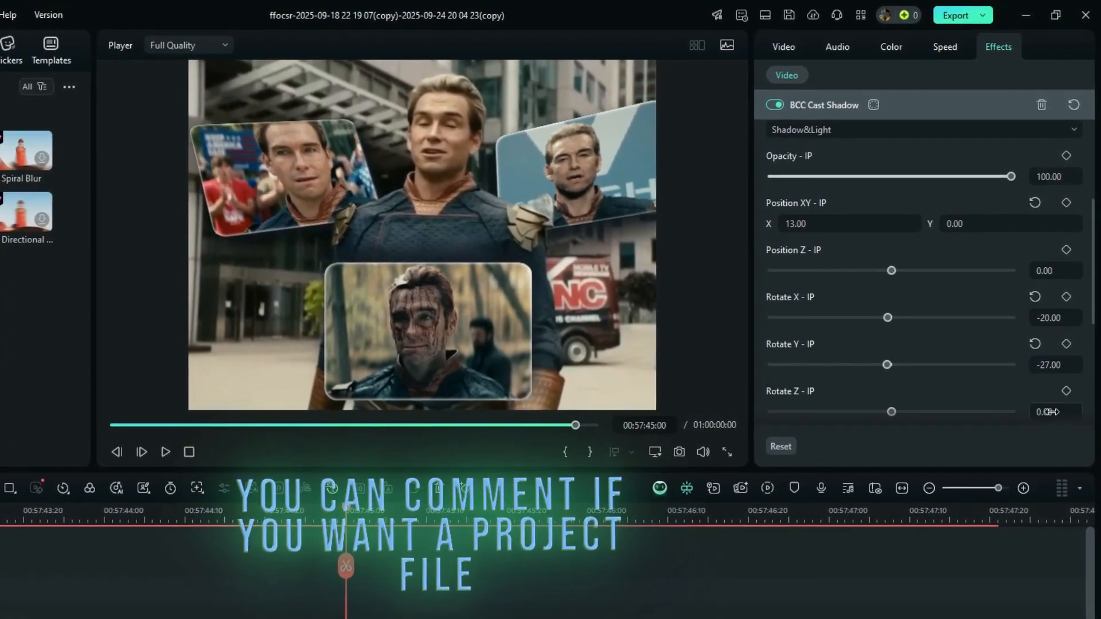
text(-6)
key(Return)
scroll(1001, 394, down, 1)
double_click(1056, 349)
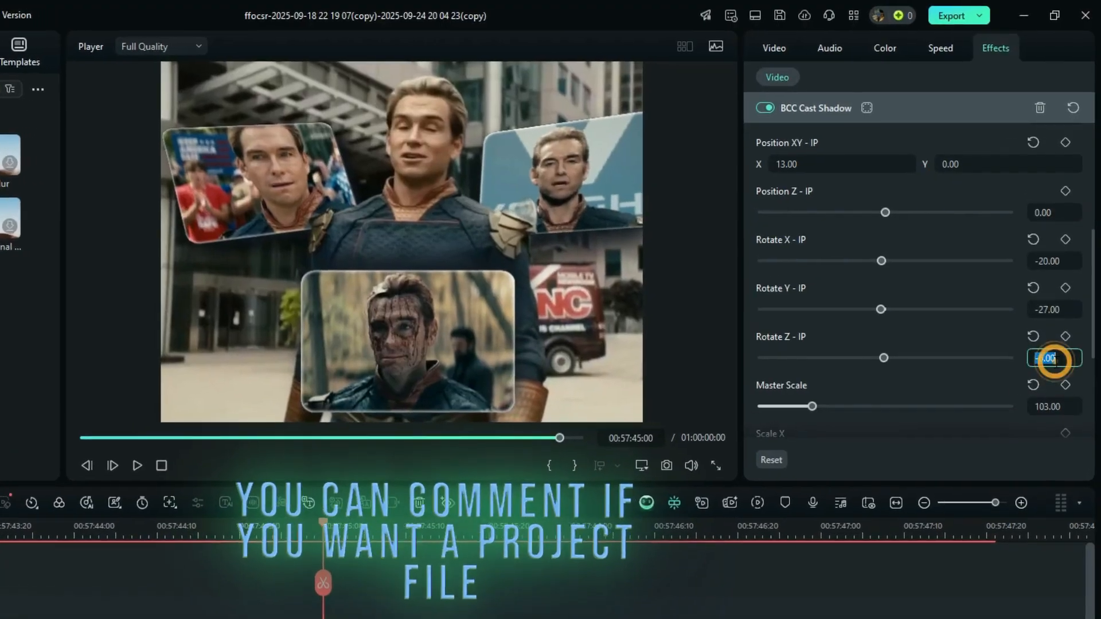
text(-12)
key(Return)
- Set the image plane's Position X to 8 in Compound Clip 13's BCC Cast Shadow
scroll(1009, 344, up, 2)
double_click(846, 263)
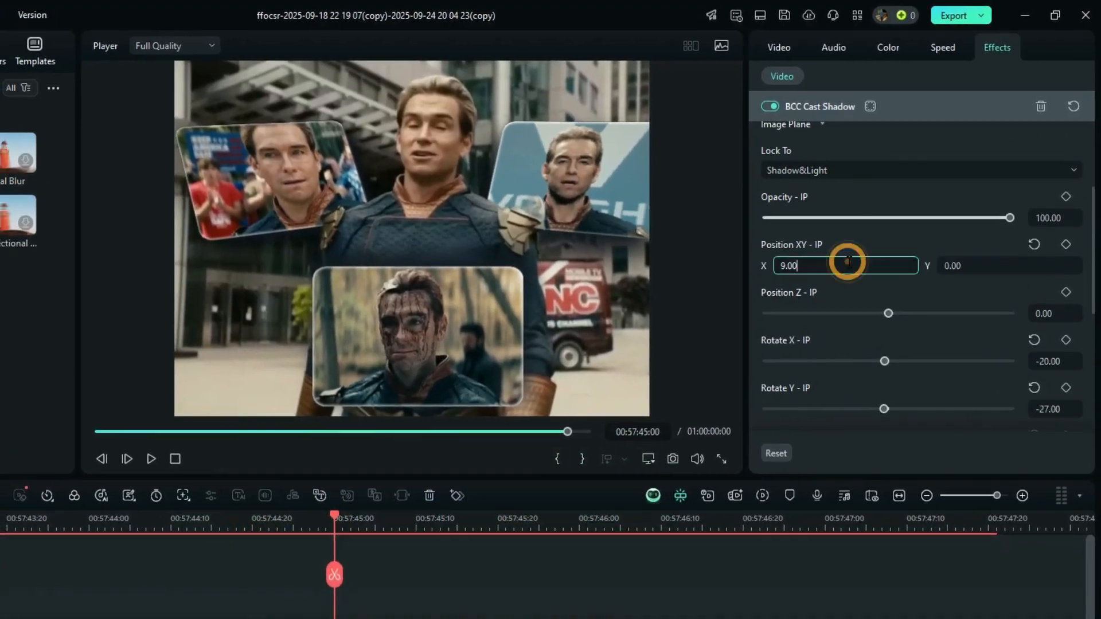
text(8)
key(Return)
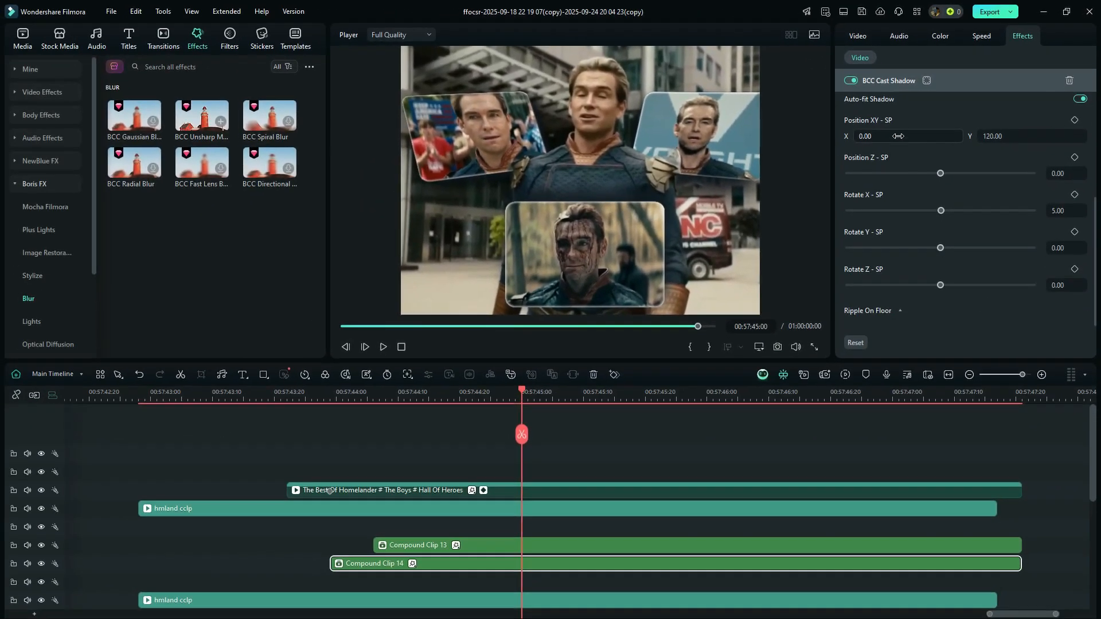
- Play the finished edit from near its beginning to review the tilted cards around the subject
scroll(573, 516, down, 1)
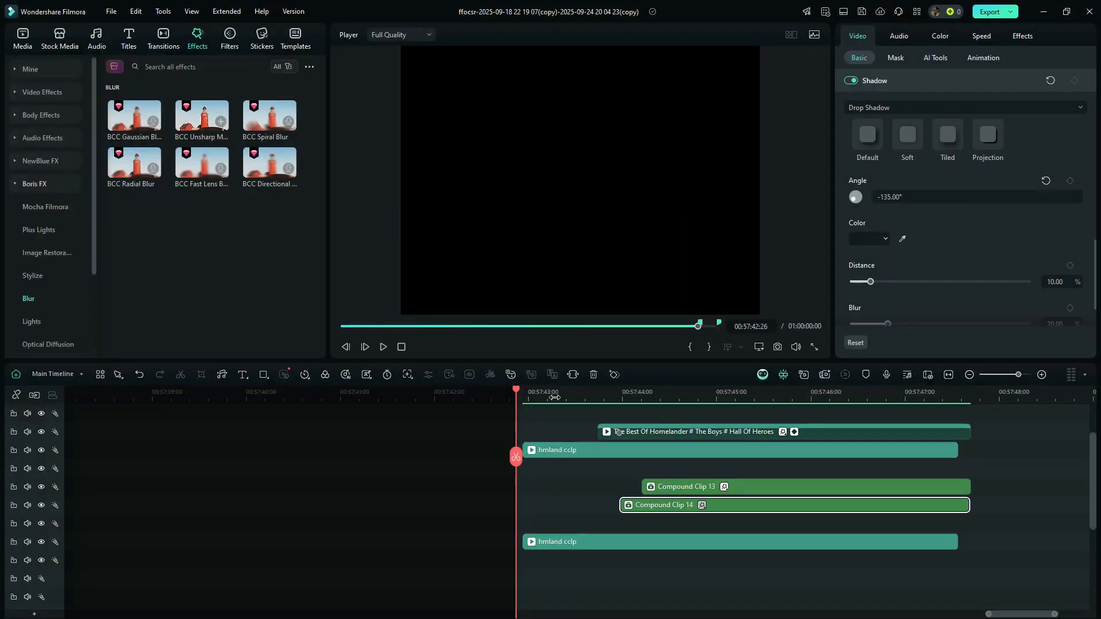
click(544, 393)
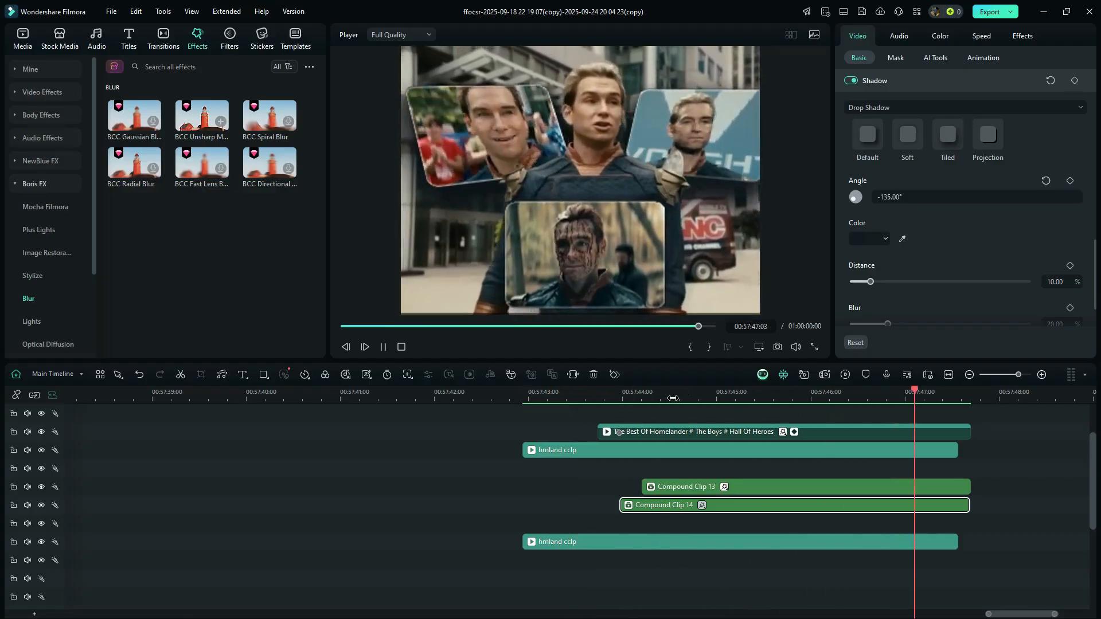
click(542, 393)
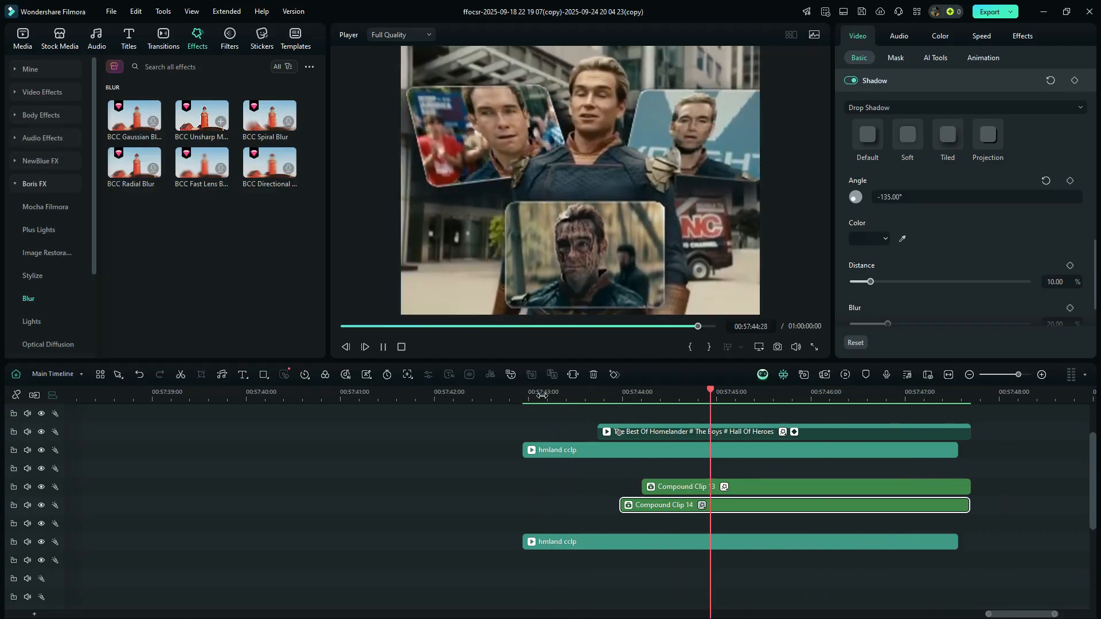
click(542, 394)
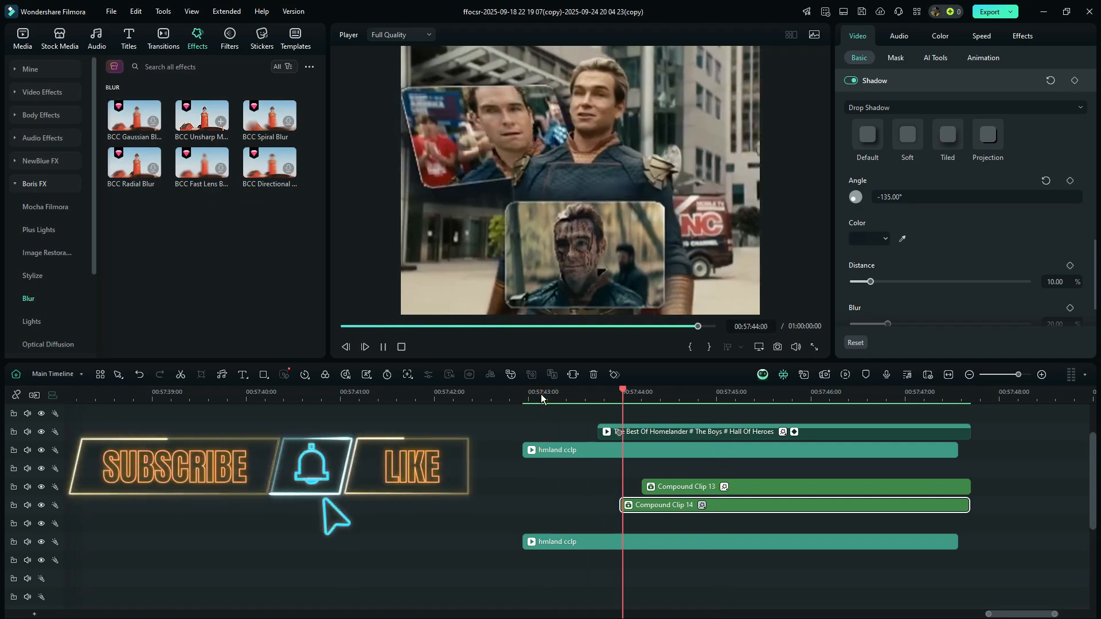